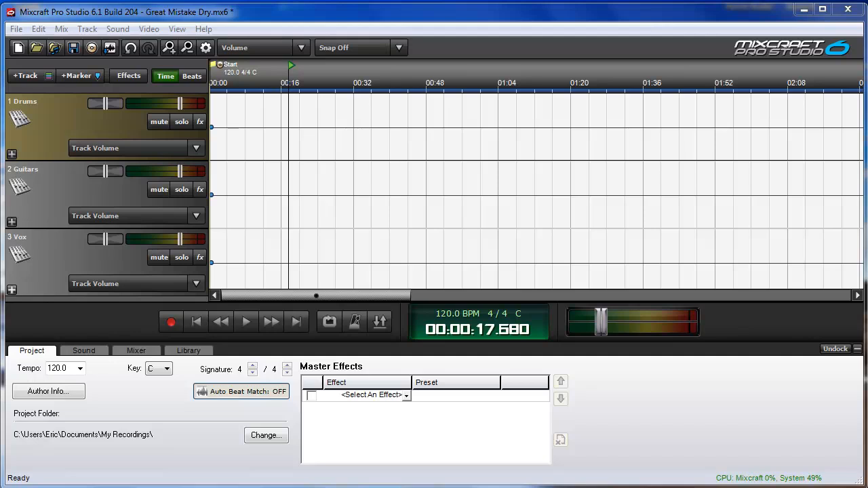
# Step: Expand the Vox submix and select the time range from about 0:11 to 0:29 across the vocal clips
pyautogui.click(11, 290)
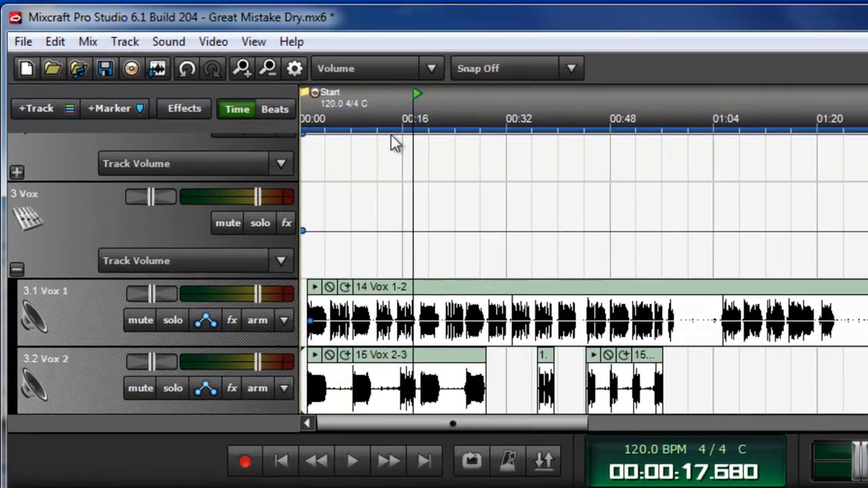
pyautogui.moveTo(257, 84); pyautogui.dragTo(332, 83)
pyautogui.moveTo(480, 109); pyautogui.dragTo(490, 103)
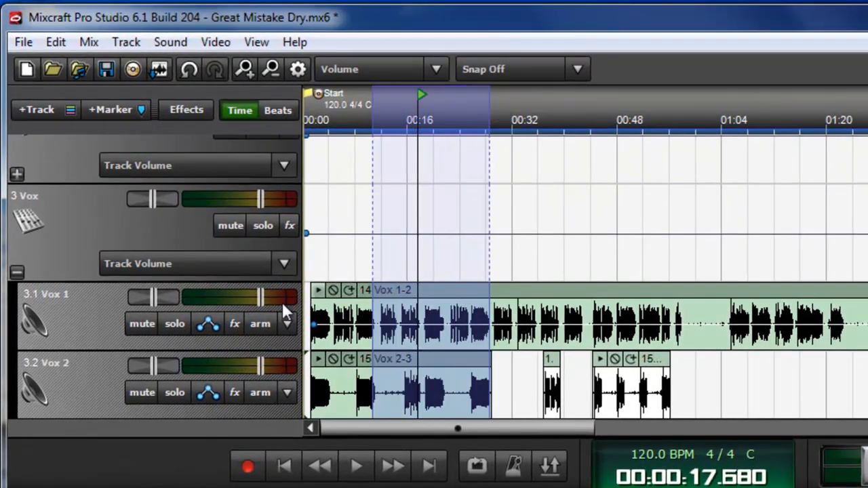
# Step: Solo the Vox 1 track and the Vox submix, and play a few seconds of the dry vocal
pyautogui.click(177, 324)
pyautogui.click(265, 226)
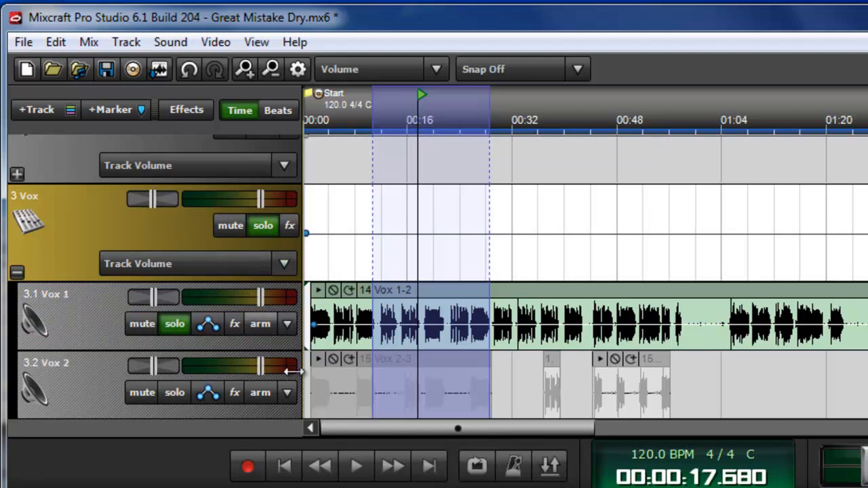
pyautogui.click(357, 468)
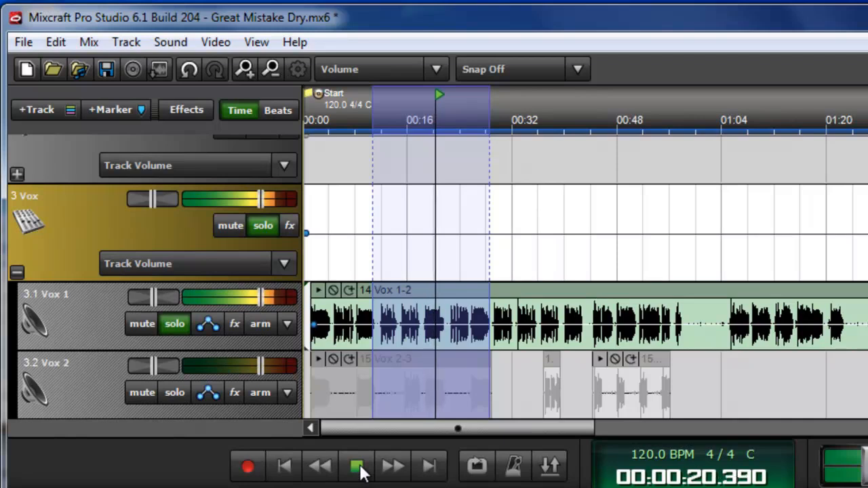
pyautogui.click(357, 467)
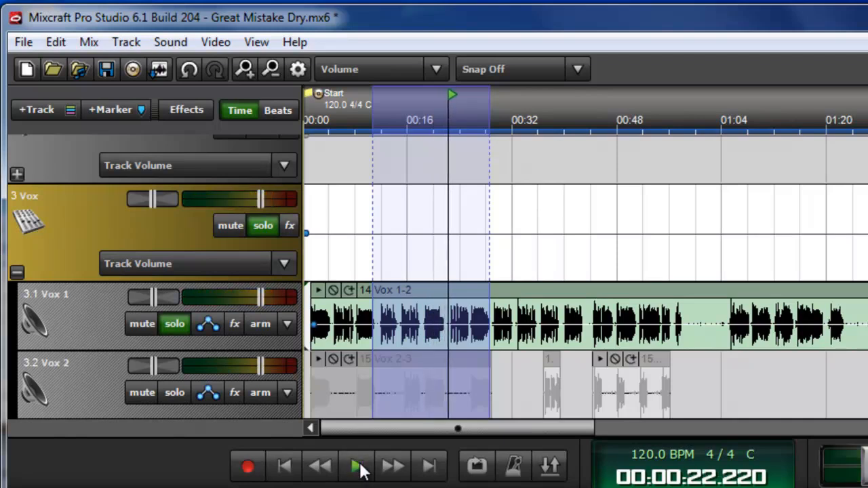
# Step: Add the Acoustica Reverb effect to the Vox 1 track and open its settings clear of the track controls
pyautogui.click(235, 323)
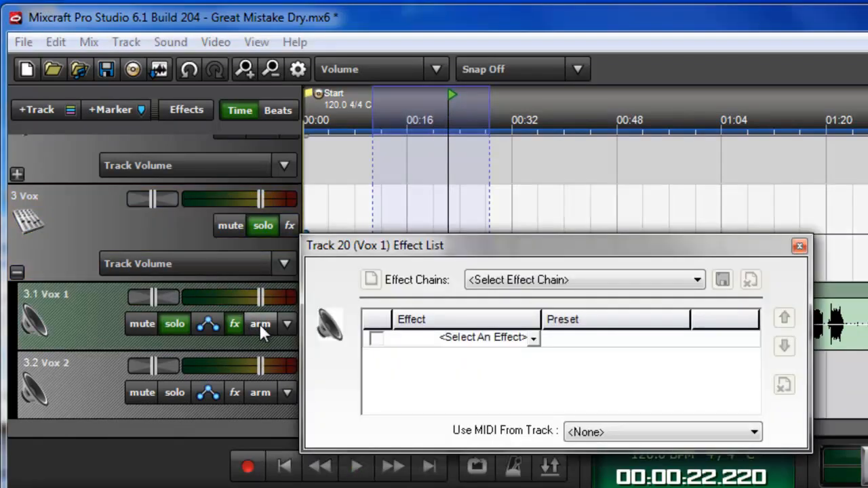
pyautogui.moveTo(476, 253); pyautogui.dragTo(679, 118)
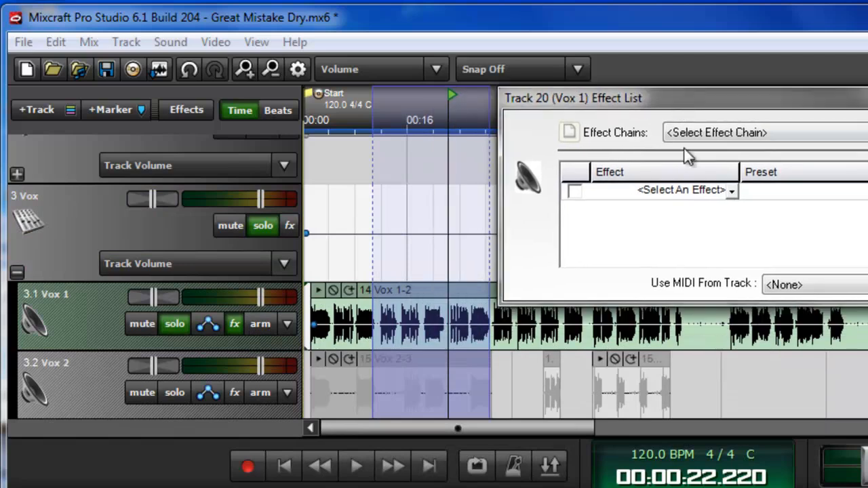
pyautogui.click(685, 201)
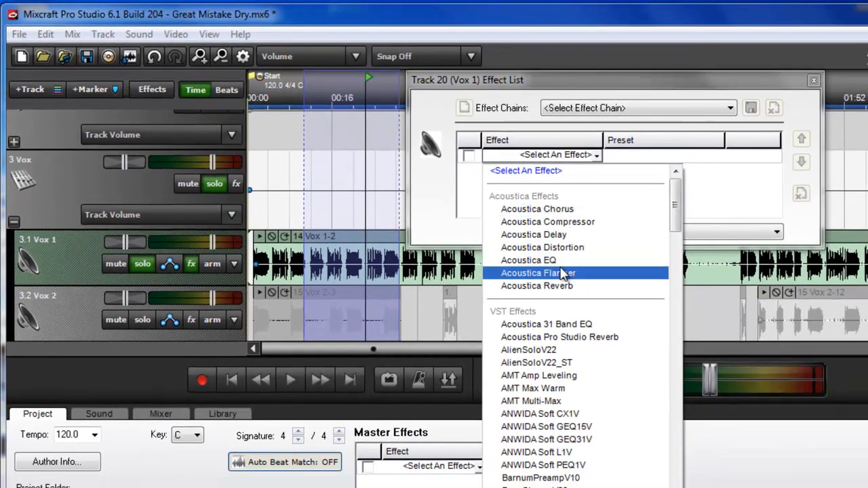
pyautogui.click(570, 297)
pyautogui.click(740, 156)
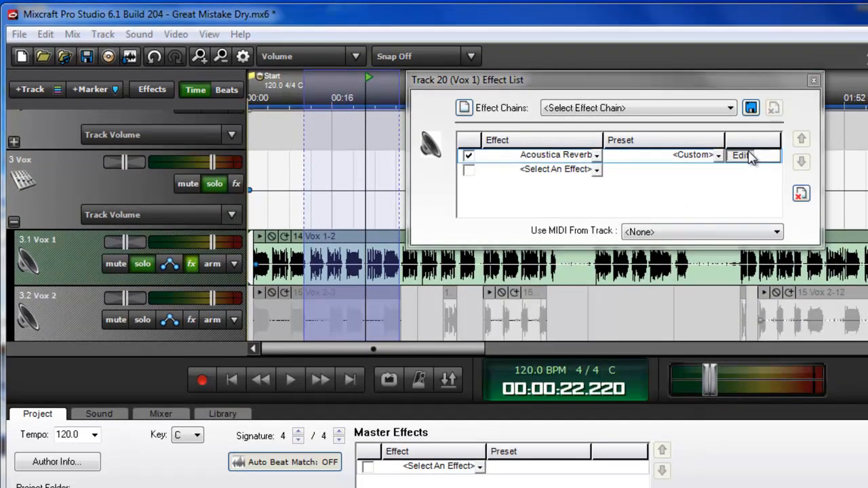
pyautogui.moveTo(645, 149); pyautogui.dragTo(779, 164)
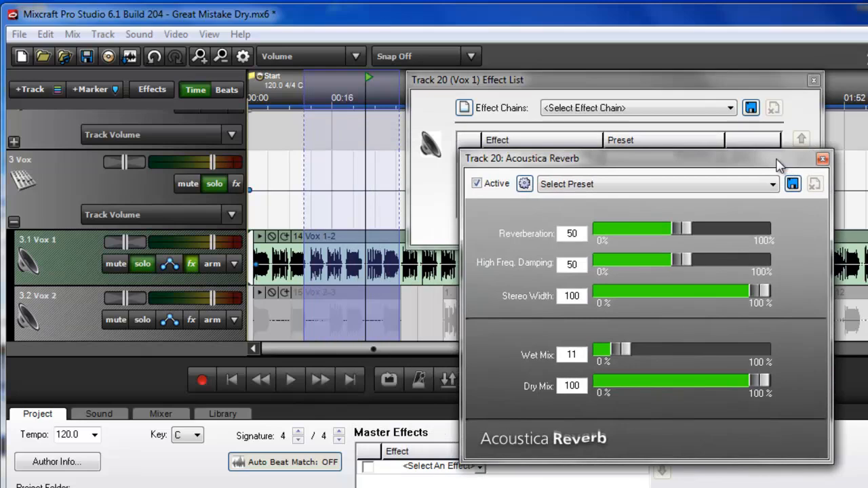
# Step: Loop the selected range and, while it plays, set Reverberation to 56, High Freq. Damping to 43 and Wet Mix to 10
pyautogui.click(389, 378)
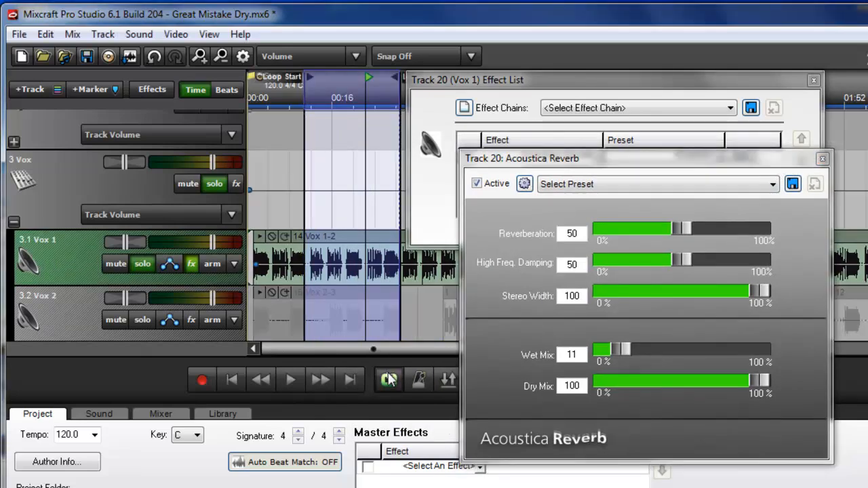
pyautogui.click(290, 381)
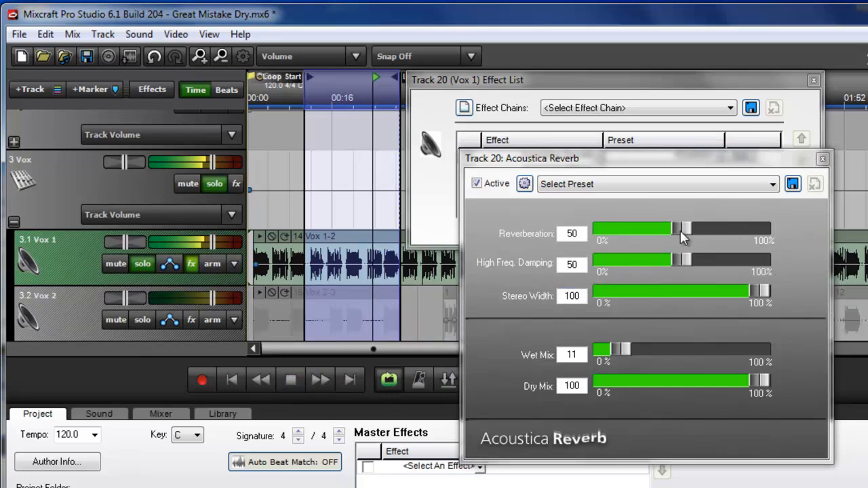
pyautogui.moveTo(687, 234); pyautogui.dragTo(674, 258)
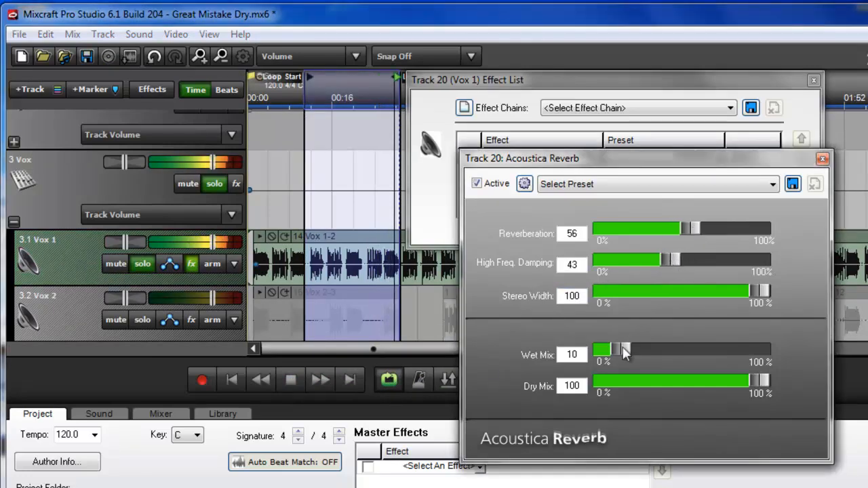
pyautogui.click(286, 376)
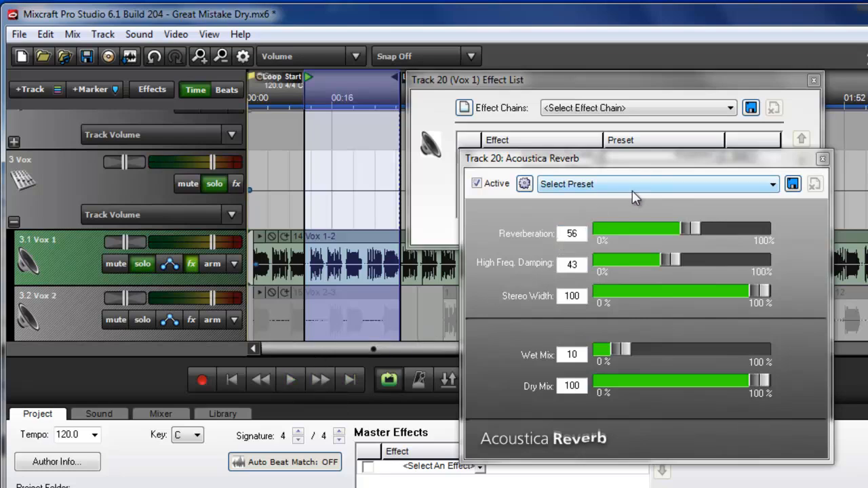
# Step: Audition the reverb presets Dripping Wet FX, Push Sound into Background, Canyon, Damp and Wide, and Foggy on the looping vocal
pyautogui.click(293, 381)
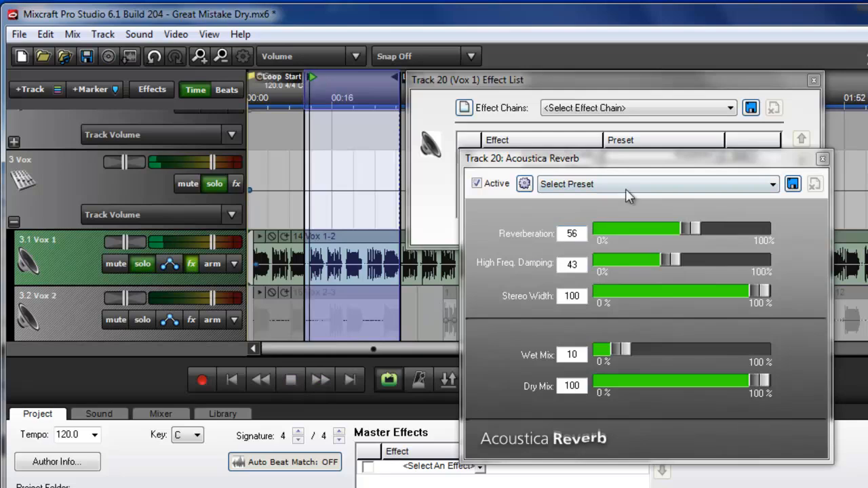
pyautogui.click(631, 184)
pyautogui.click(631, 212)
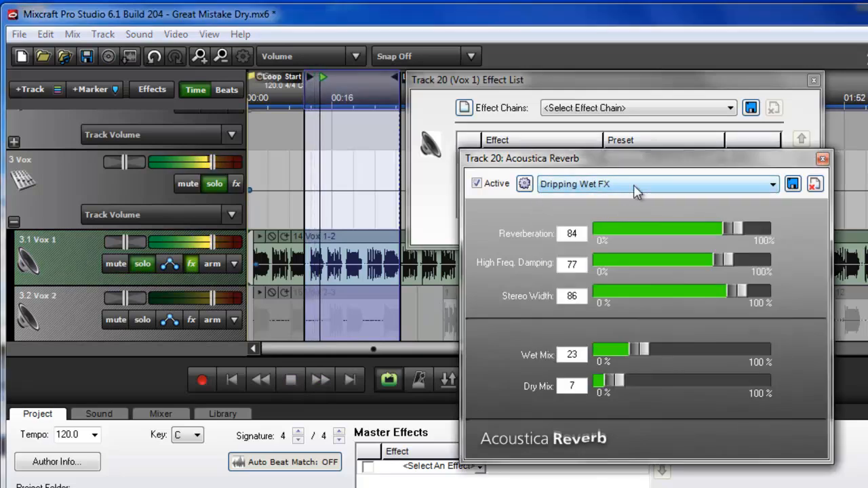
pyautogui.click(635, 188)
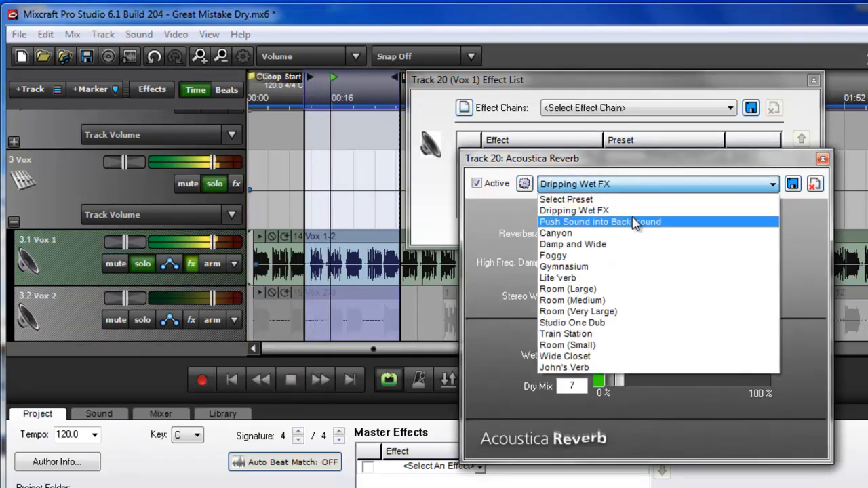
pyautogui.click(633, 222)
pyautogui.click(643, 187)
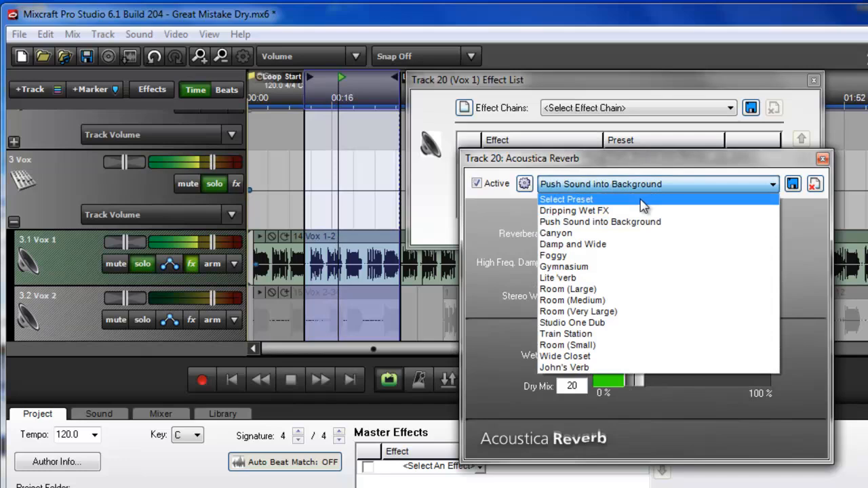
pyautogui.click(615, 229)
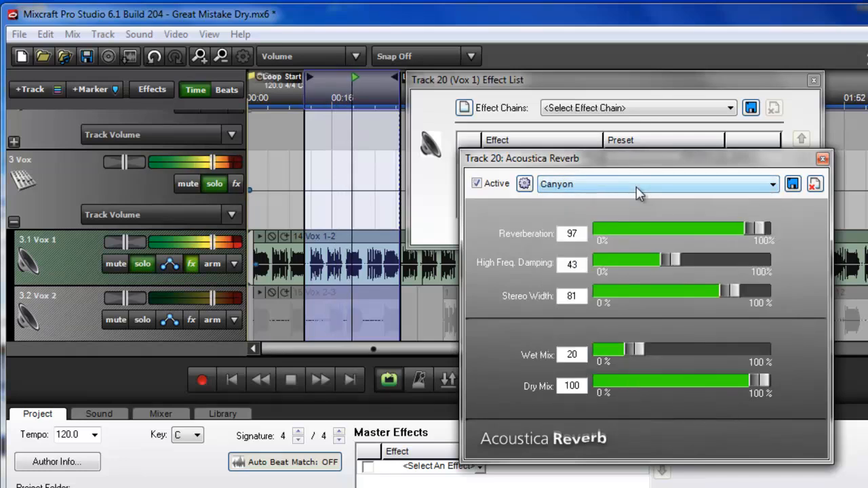
pyautogui.click(639, 190)
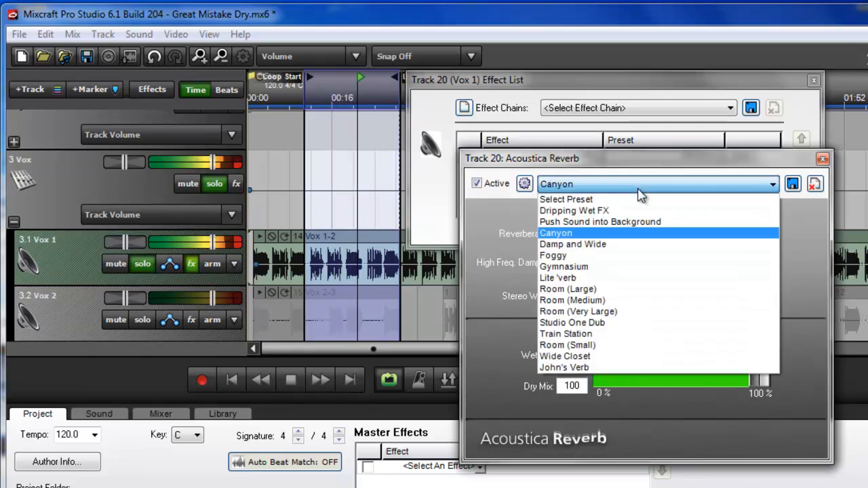
pyautogui.click(610, 244)
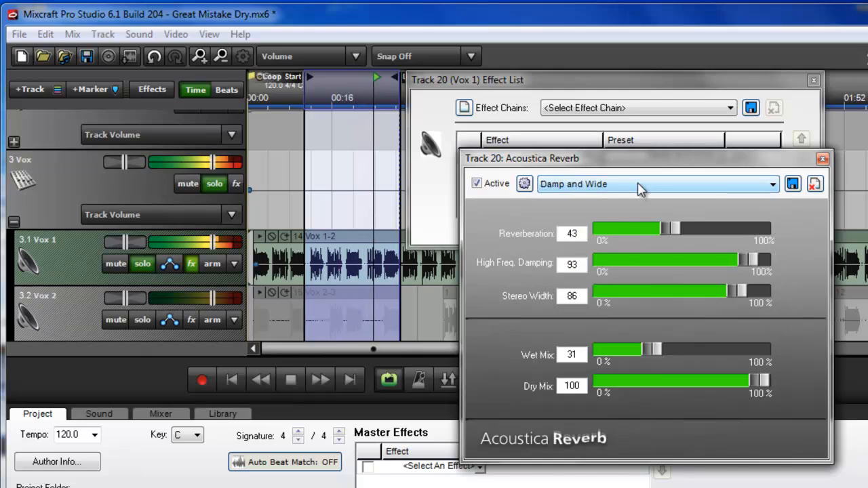
pyautogui.click(639, 189)
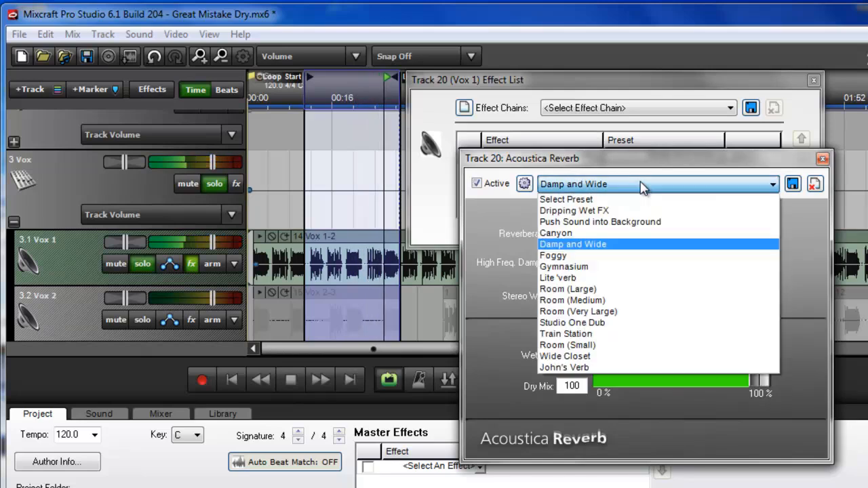
pyautogui.click(592, 258)
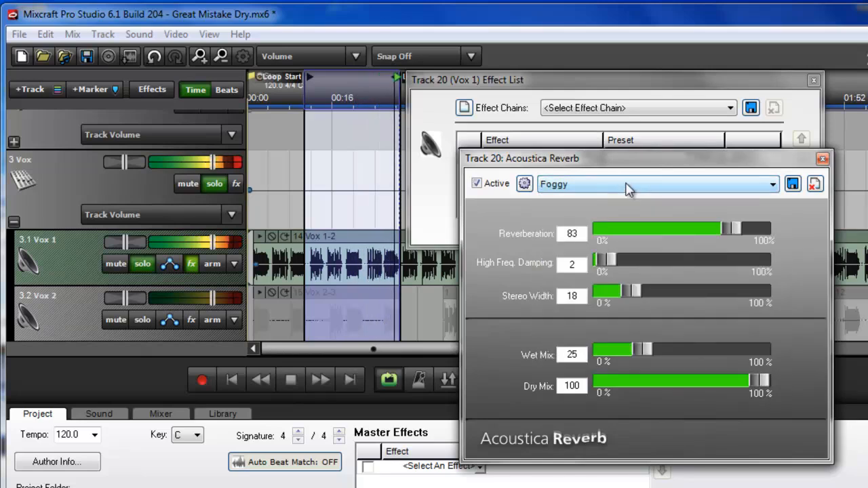
# Step: Apply the Gymnasium reverb preset to Vox 1, listen to it on the loop and stop playback
pyautogui.click(627, 190)
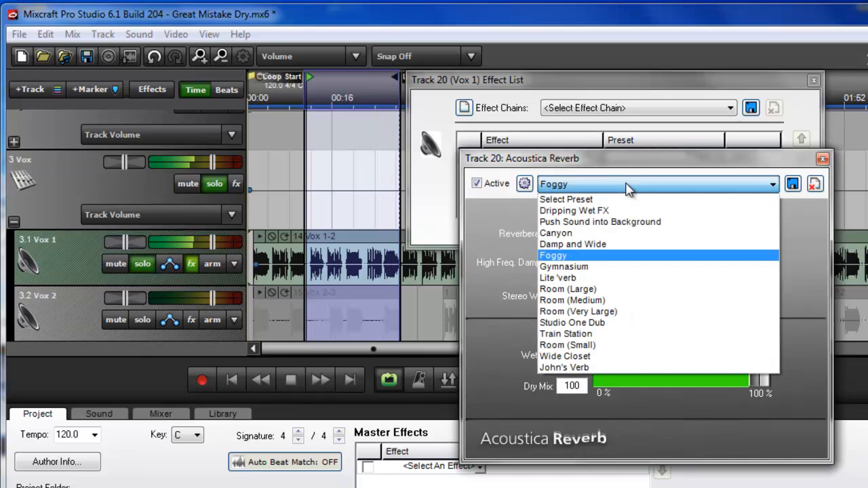
pyautogui.click(596, 267)
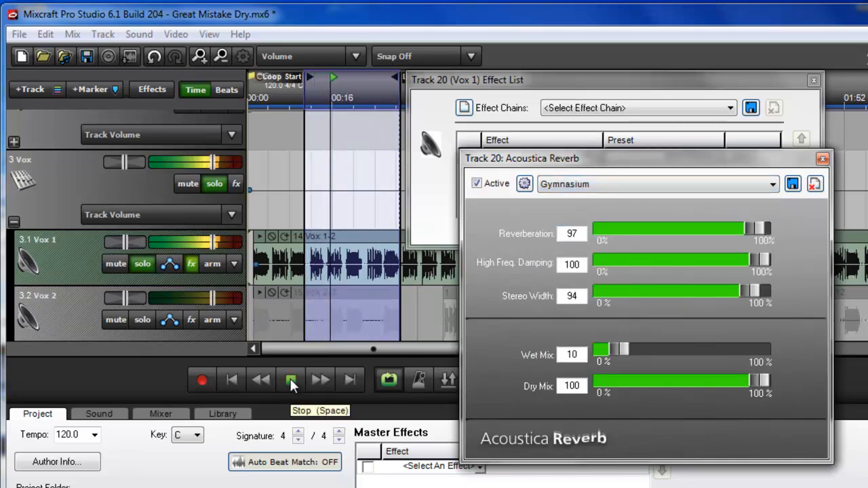
pyautogui.click(291, 383)
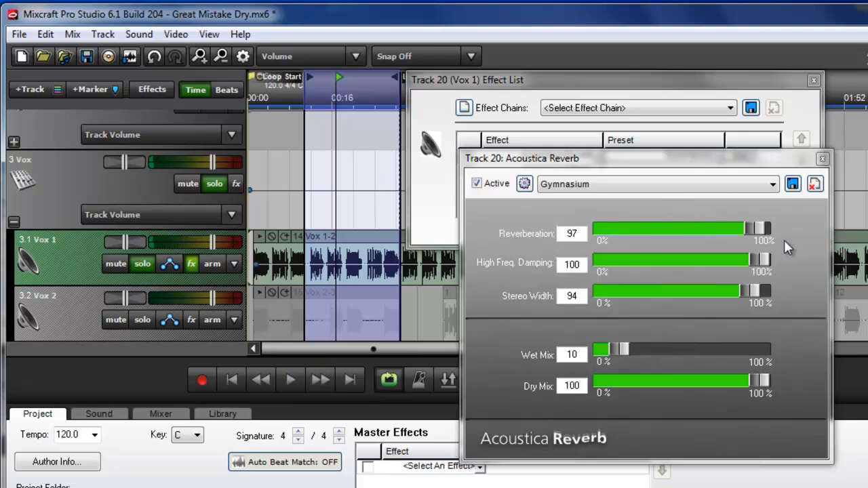
# Step: Adjust the Gymnasium reverb to Reverberation 61, Stereo Width 93, Wet Mix 7 and High Freq. Damping 68
pyautogui.moveTo(752, 233); pyautogui.dragTo(706, 237)
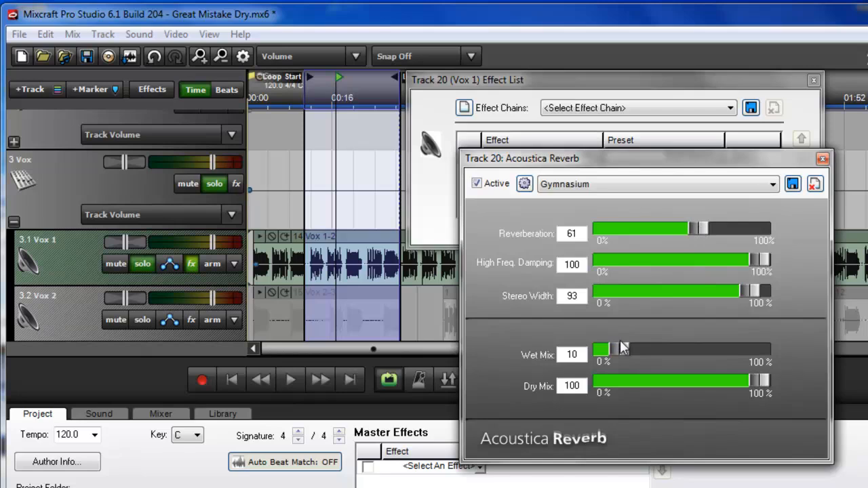
pyautogui.moveTo(620, 344); pyautogui.dragTo(615, 348)
pyautogui.moveTo(758, 261); pyautogui.dragTo(711, 267)
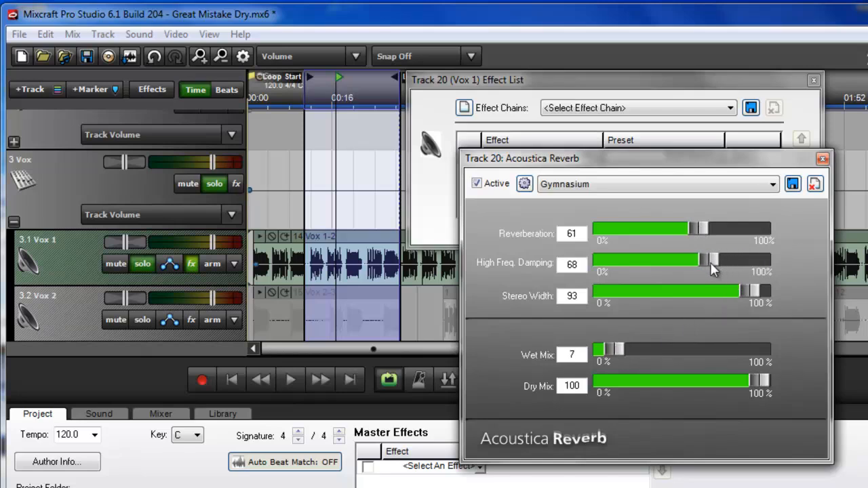
# Step: While the looped vocal plays, raise the reverb's Wet Mix to 10 and Reverberation to 72
pyautogui.click(290, 379)
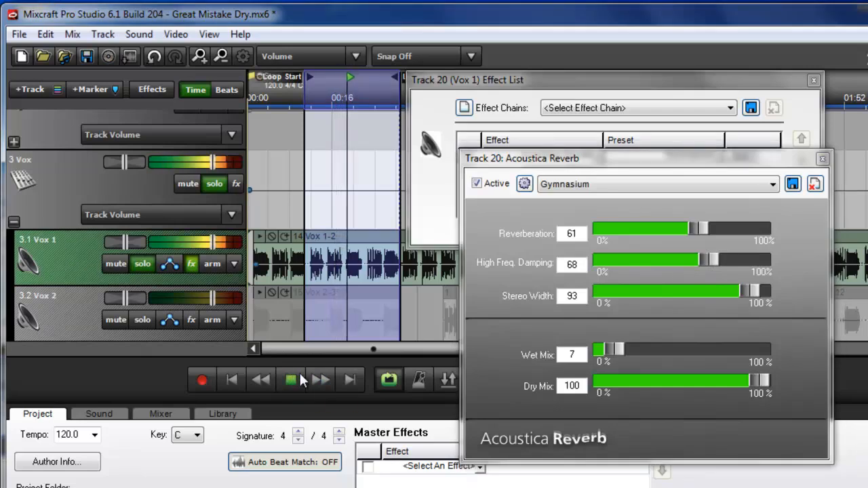
pyautogui.click(620, 347)
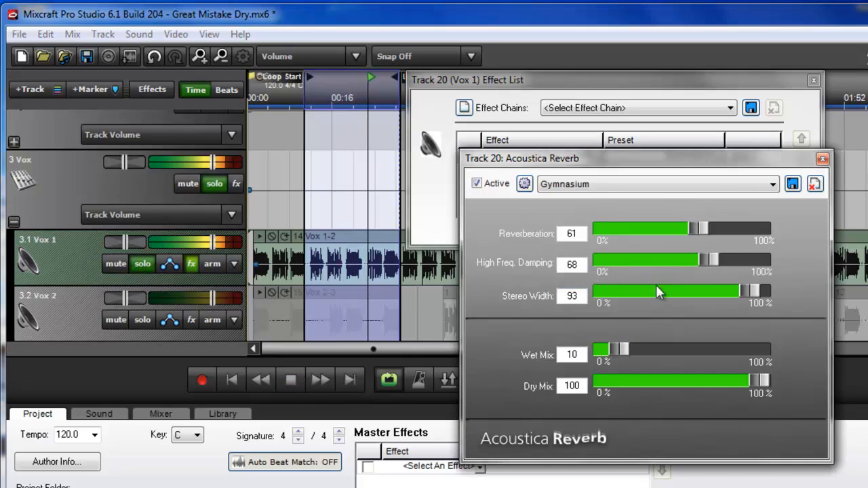
pyautogui.moveTo(708, 230); pyautogui.dragTo(712, 227)
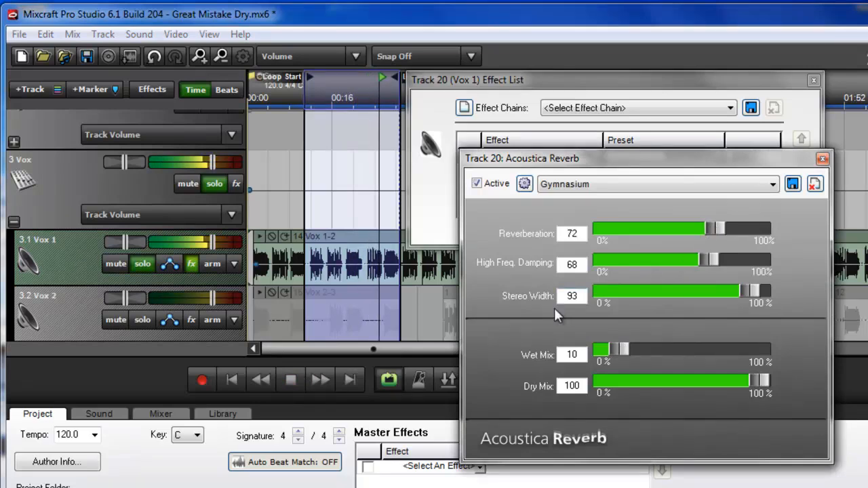
pyautogui.click(291, 381)
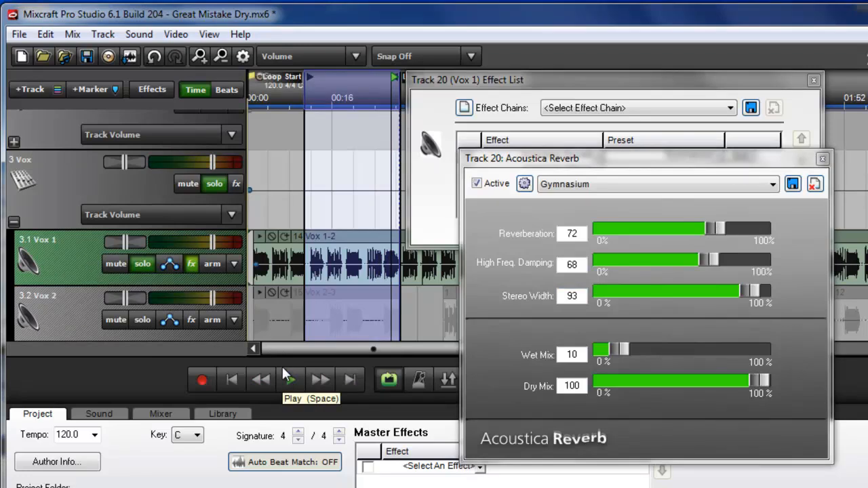
# Step: Turn off solo on Vox 1 and the Vox submix, and play the looped section in the full mix
pyautogui.click(136, 268)
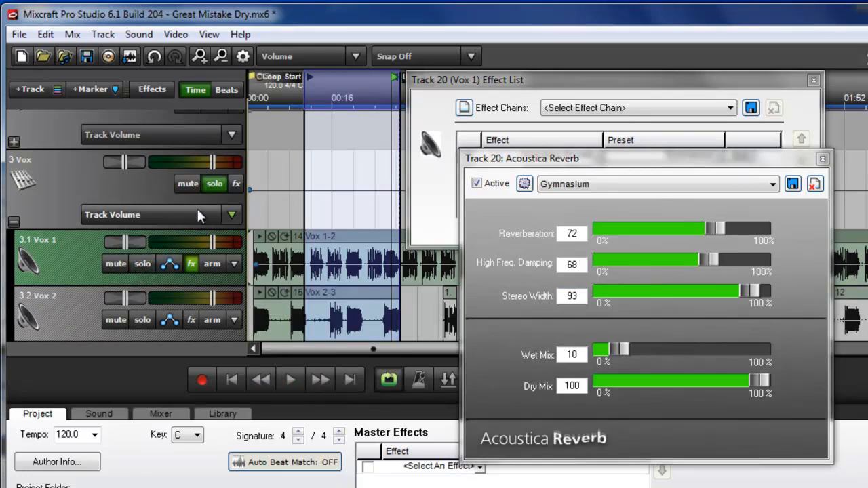
pyautogui.click(215, 183)
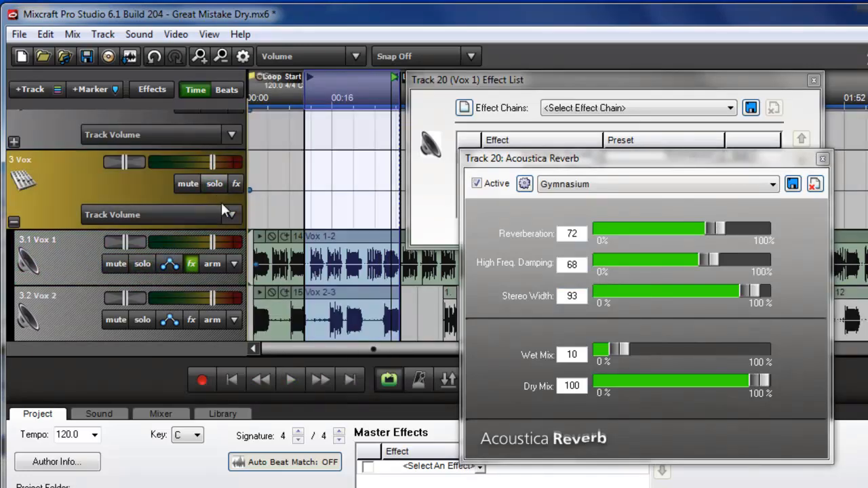
pyautogui.click(290, 378)
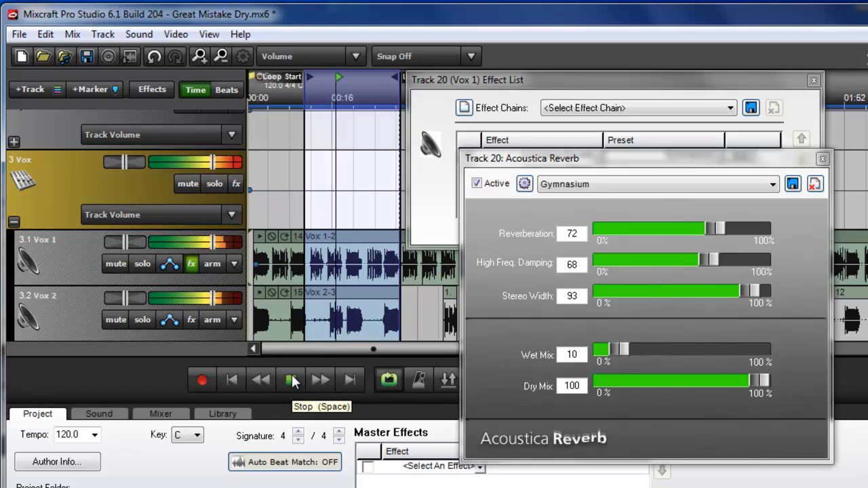
# Step: Stop playback and close the Vox 1 reverb and effect list windows
pyautogui.click(291, 380)
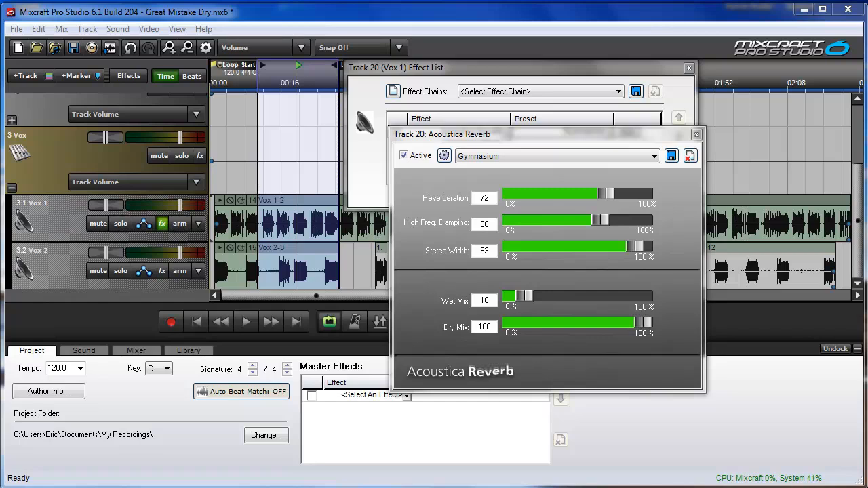
pyautogui.click(697, 135)
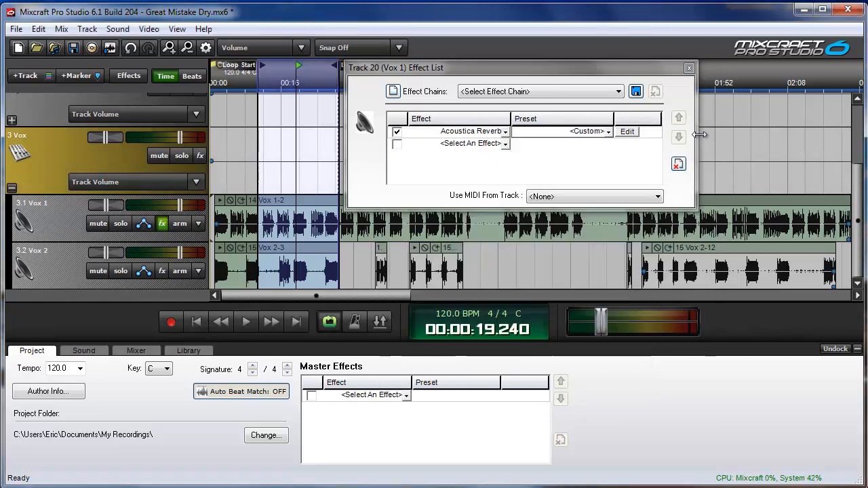
pyautogui.click(689, 68)
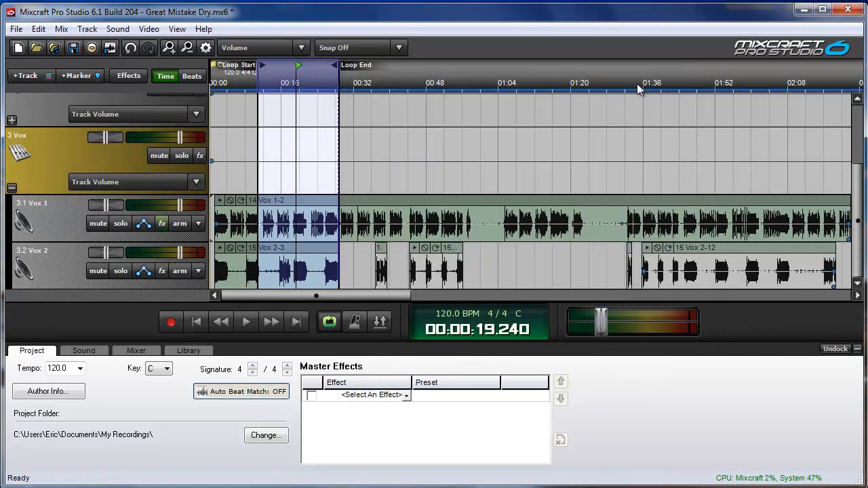
# Step: Switch the expanded submix from Vox to Drums, and listen to the looped section with Snare and the Drums submix soloed
pyautogui.click(11, 188)
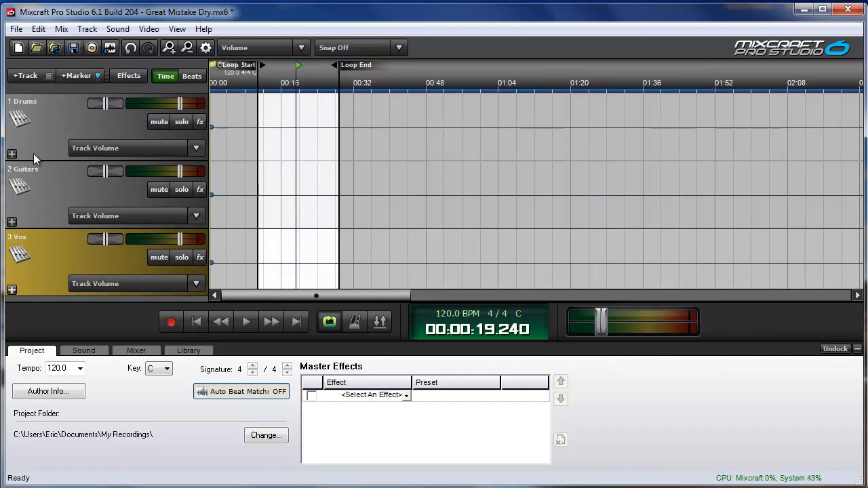
pyautogui.click(11, 154)
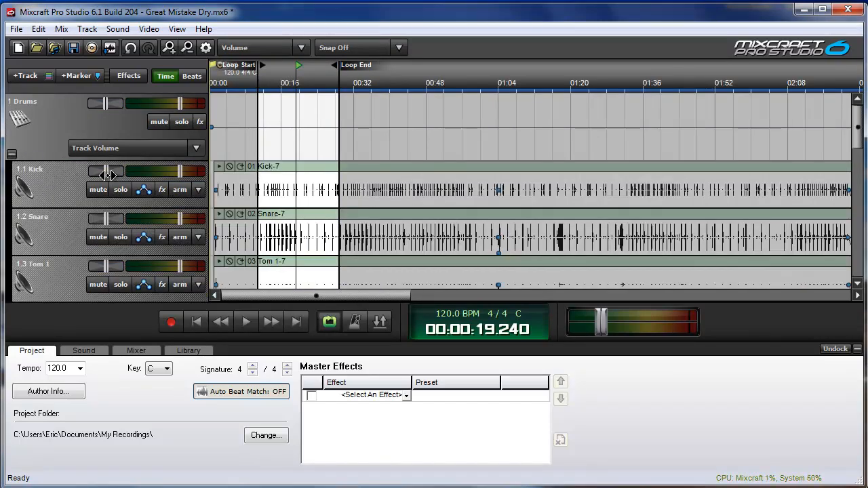
pyautogui.click(120, 236)
pyautogui.click(182, 121)
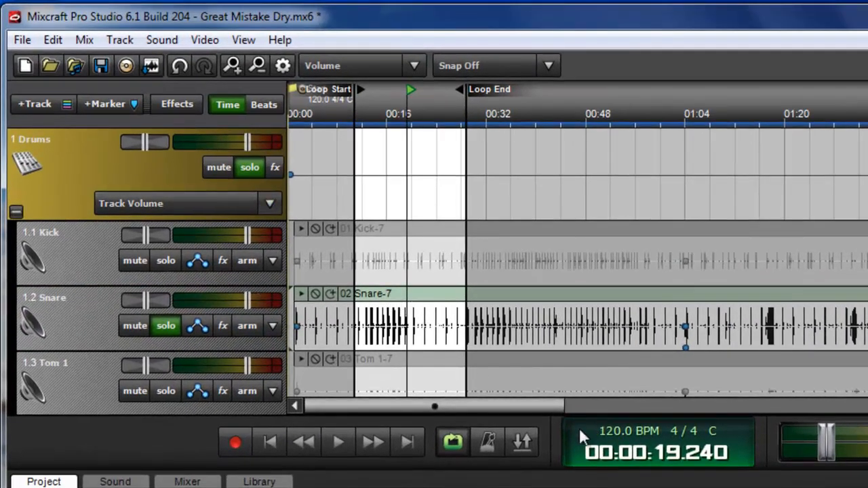
pyautogui.click(339, 441)
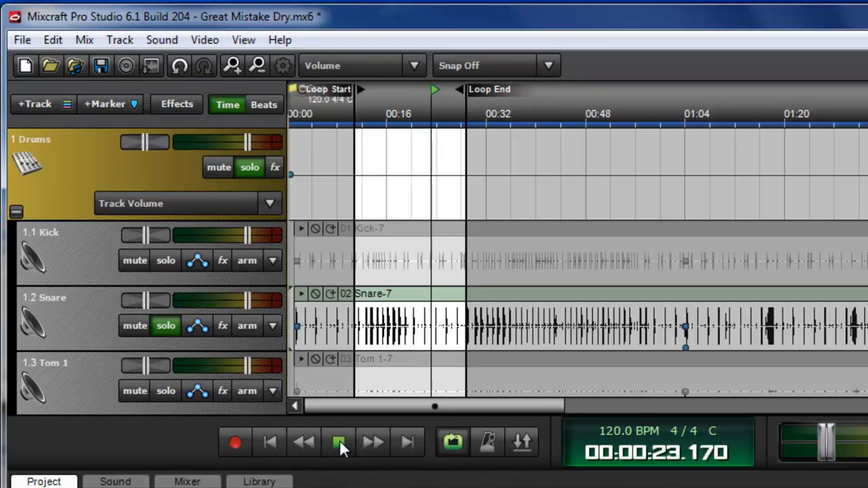
pyautogui.click(339, 441)
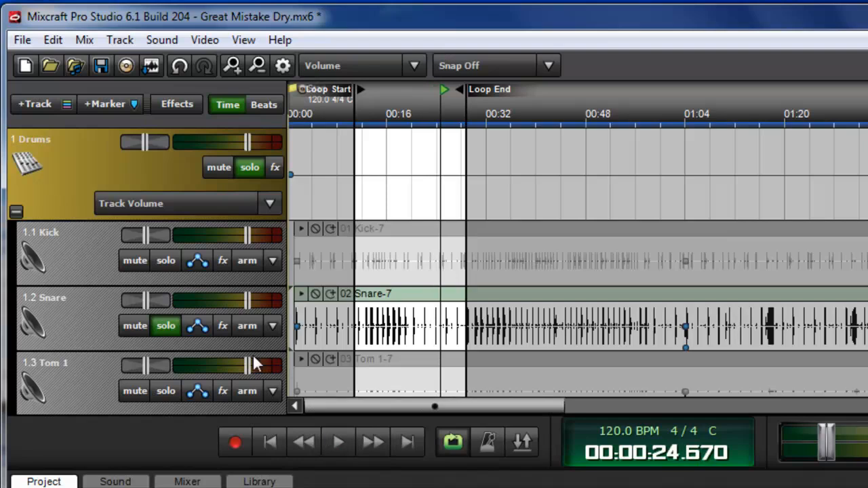
# Step: Add Acoustica Reverb to the Snare track, close its effect list and show only the reverb's settings
pyautogui.click(223, 327)
pyautogui.moveTo(565, 262); pyautogui.dragTo(865, 127)
pyautogui.click(804, 205)
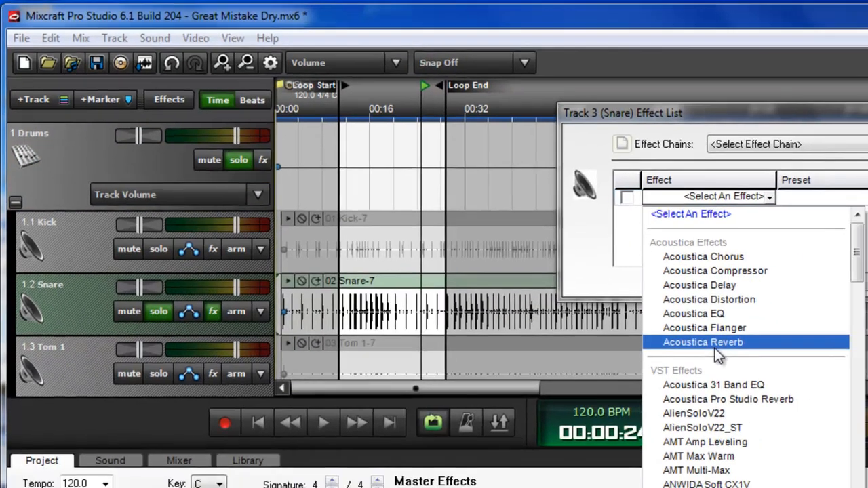
pyautogui.click(743, 358)
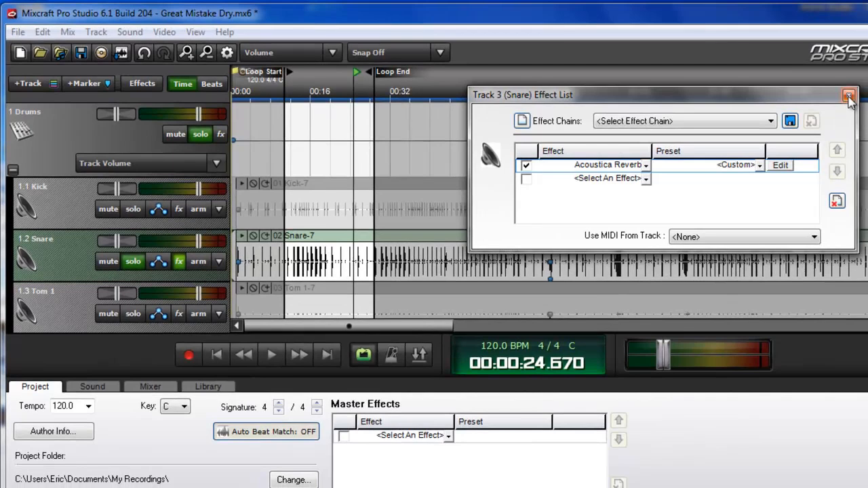
pyautogui.click(849, 96)
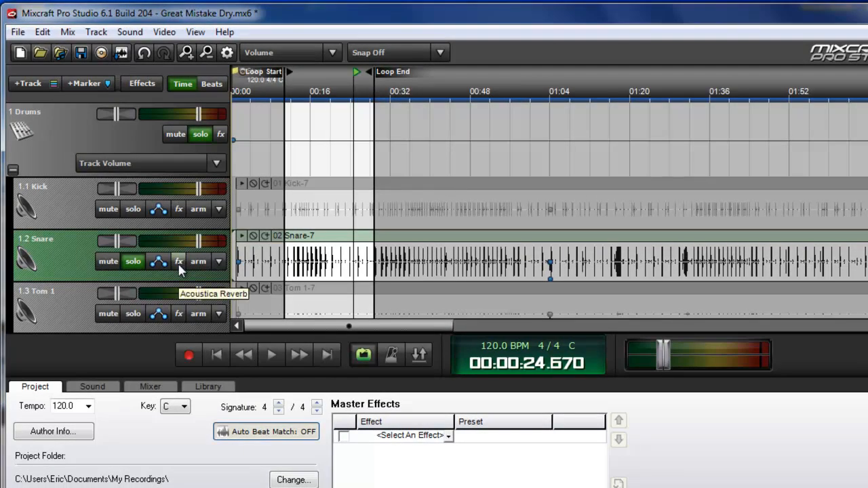
pyautogui.click(179, 263)
pyautogui.moveTo(418, 133); pyautogui.dragTo(567, 92)
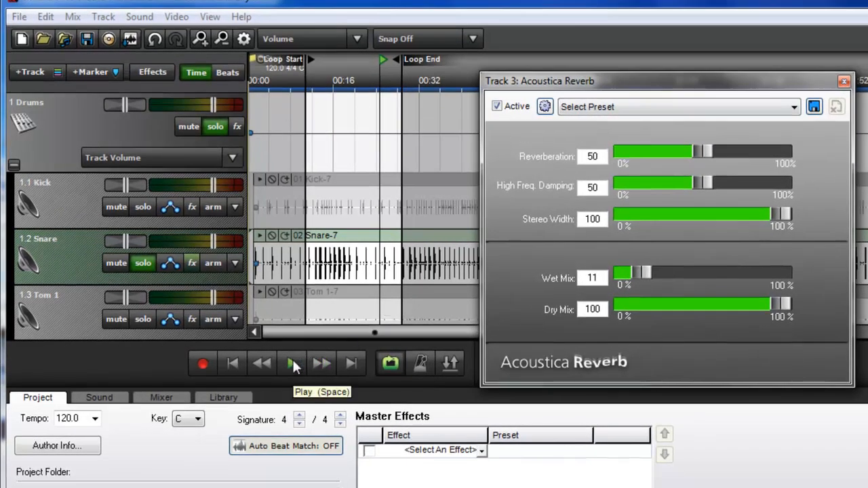
# Step: While the looped snare plays, set its reverb to High Freq. Damping 10, Reverberation 54 and Wet Mix 14
pyautogui.click(292, 360)
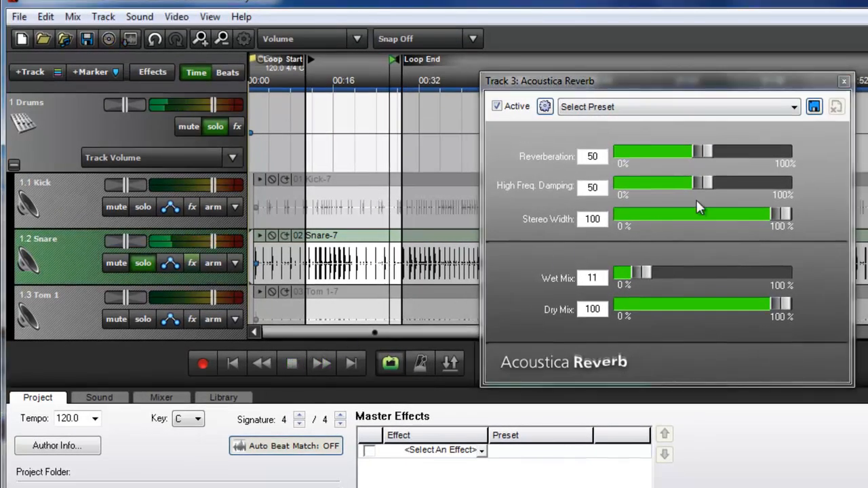
pyautogui.moveTo(698, 179); pyautogui.dragTo(644, 184)
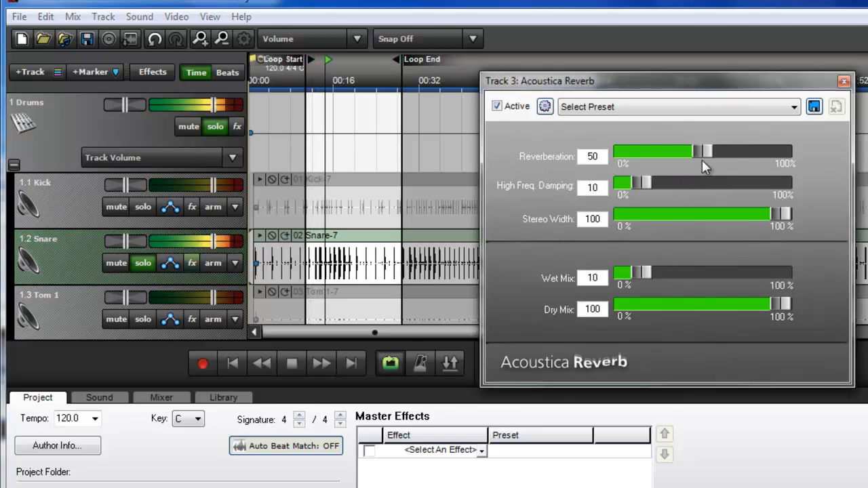
pyautogui.moveTo(702, 153); pyautogui.dragTo(708, 154)
pyautogui.moveTo(648, 272); pyautogui.dragTo(650, 274)
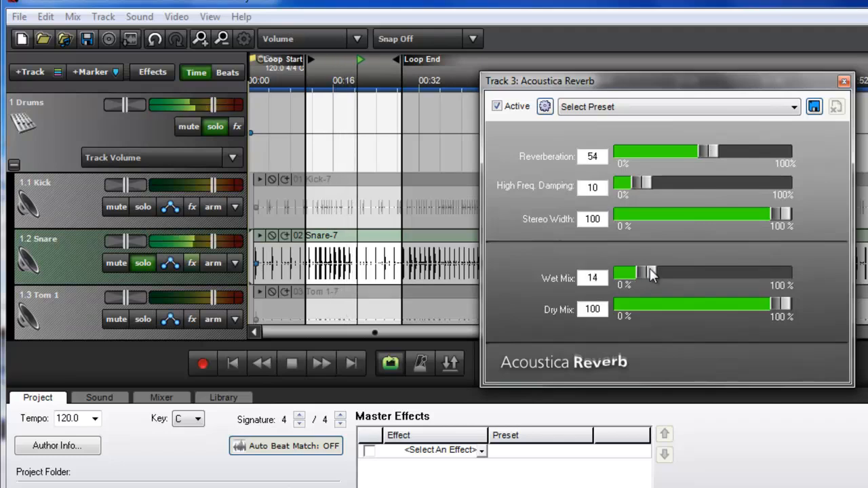
pyautogui.click(291, 363)
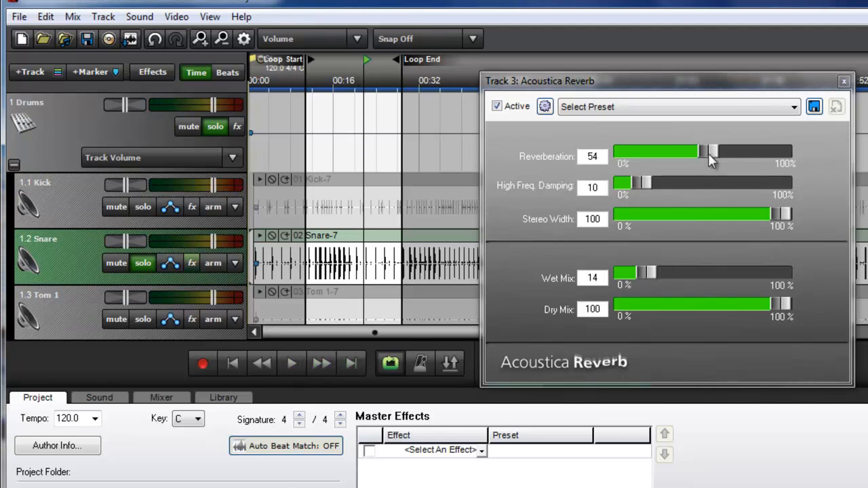
# Step: Raise the snare reverb to Reverberation 66 and Wet Mix 20 and listen to it on the loop
pyautogui.moveTo(708, 153); pyautogui.dragTo(720, 151)
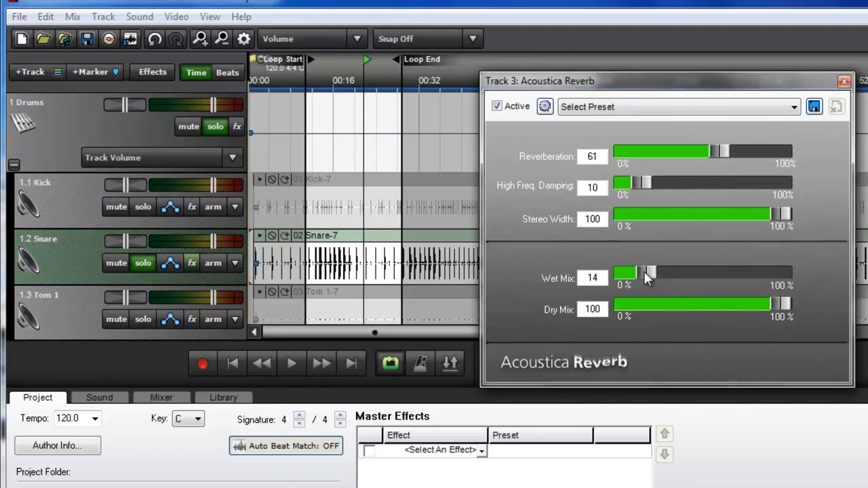
pyautogui.click(292, 363)
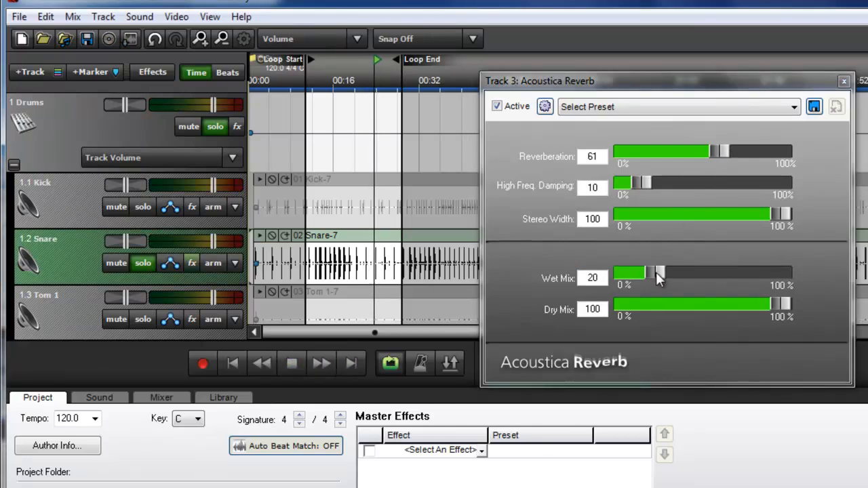
pyautogui.moveTo(721, 152); pyautogui.dragTo(728, 151)
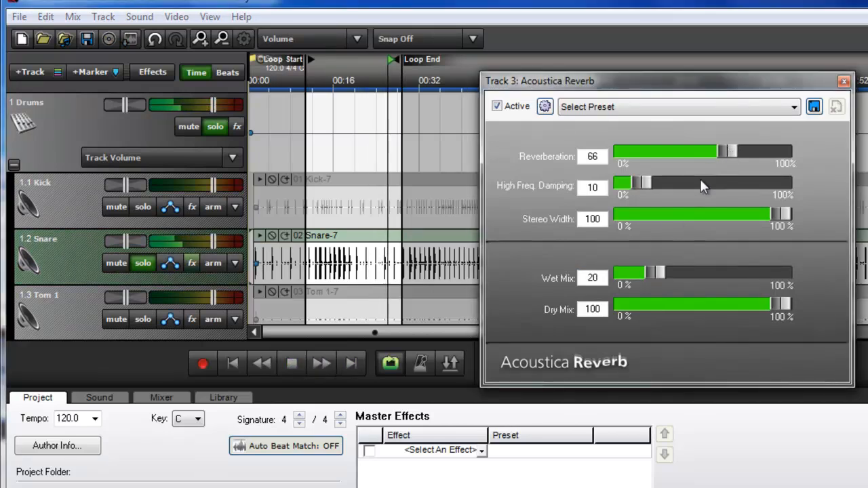
pyautogui.click(295, 364)
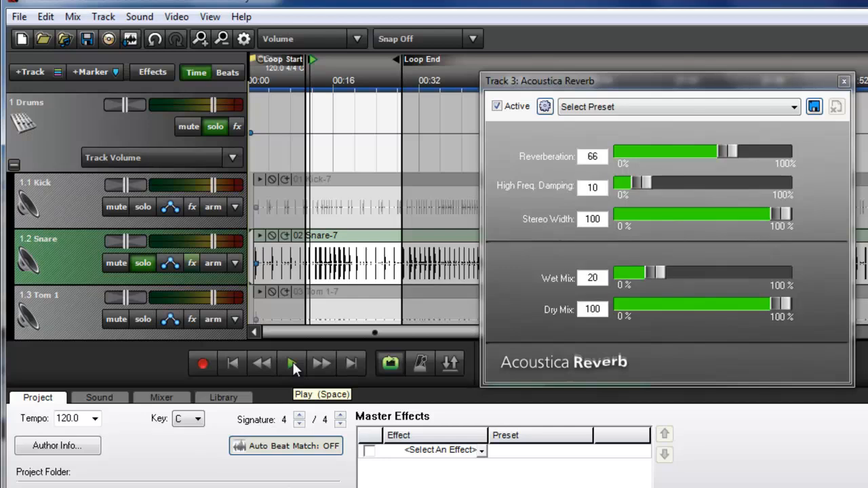
# Step: While the looped snare plays, set its reverb to Reverberation 7 and Wet Mix 34, and stop playback
pyautogui.click(292, 364)
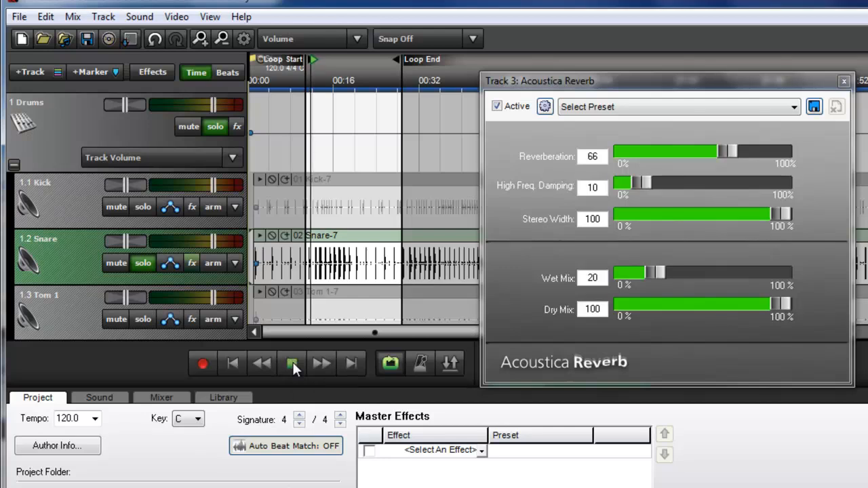
pyautogui.moveTo(729, 151); pyautogui.dragTo(638, 153)
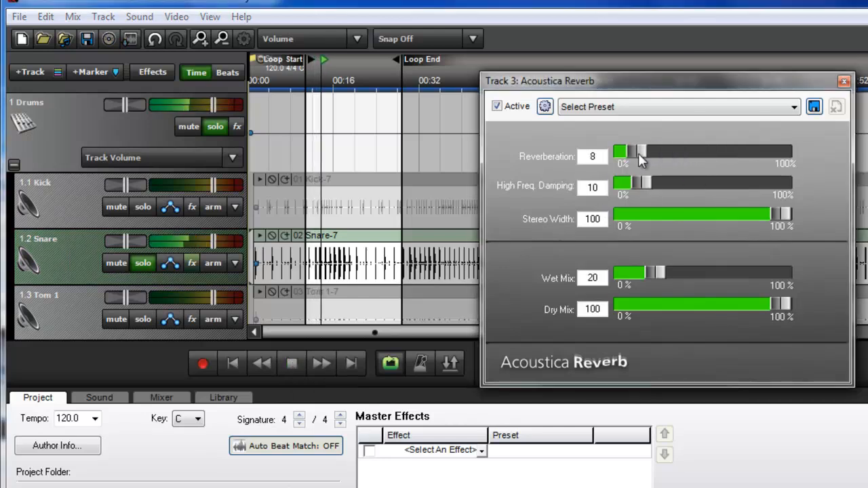
pyautogui.moveTo(656, 278); pyautogui.dragTo(668, 272)
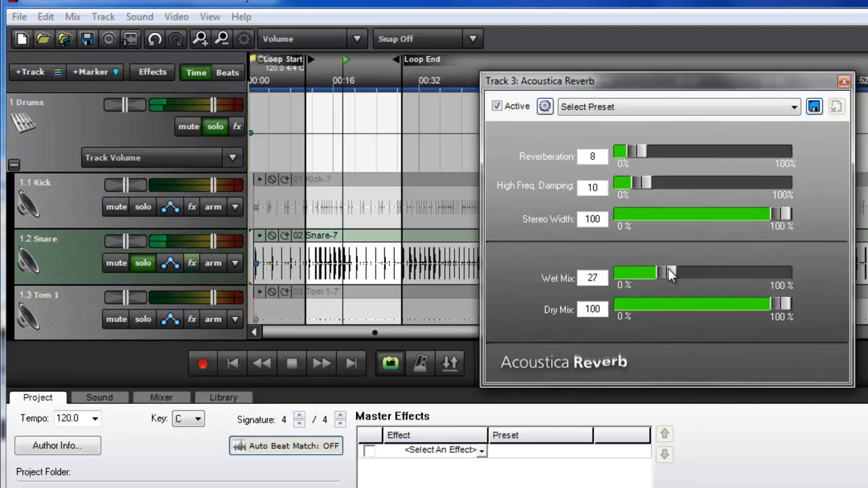
pyautogui.moveTo(643, 153); pyautogui.dragTo(641, 150)
pyautogui.moveTo(667, 272); pyautogui.dragTo(678, 267)
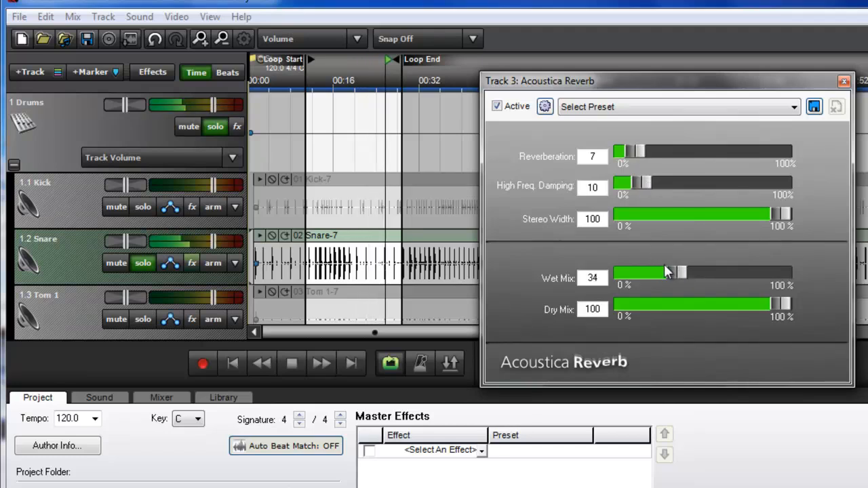
pyautogui.click(293, 364)
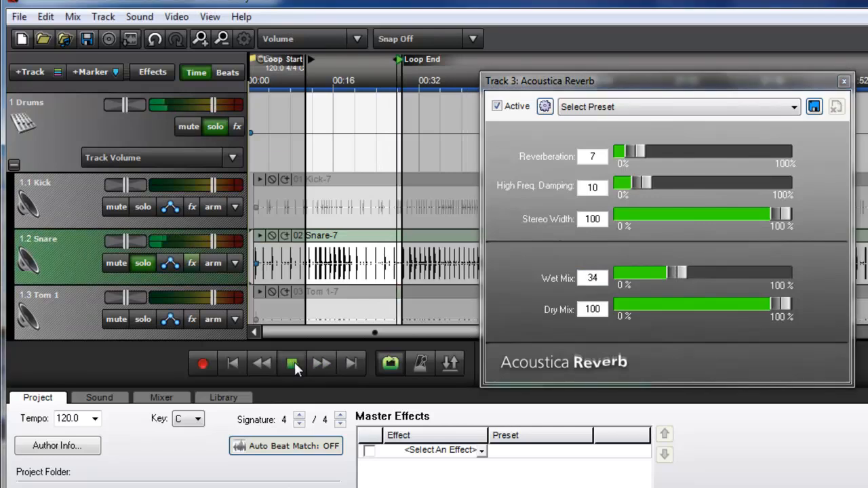
# Step: Turn off solo on Snare and the Drums submix, and close the snare reverb window
pyautogui.click(215, 126)
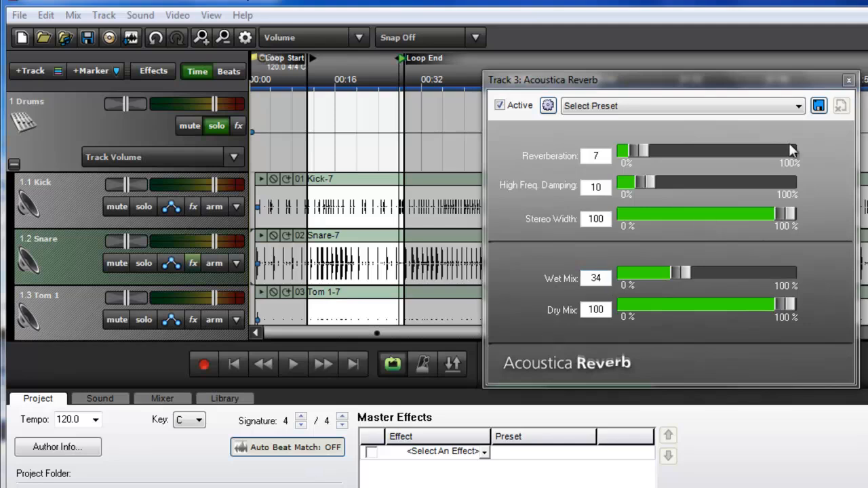
pyautogui.click(848, 81)
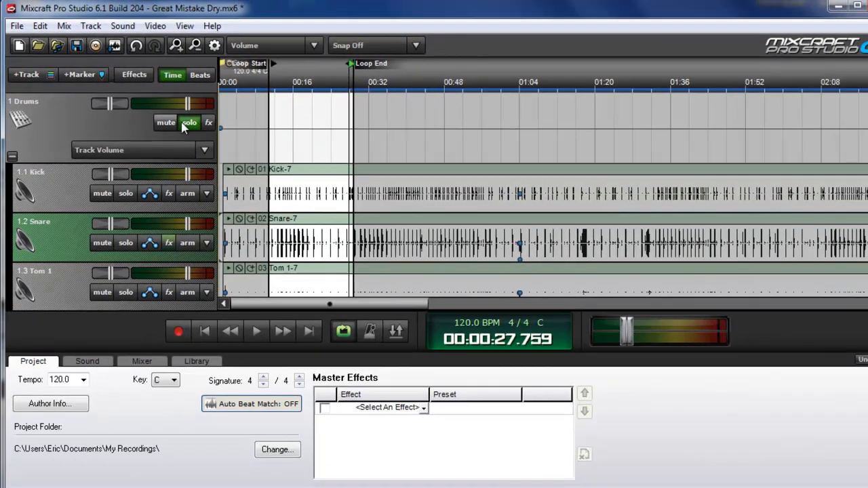
pyautogui.click(12, 164)
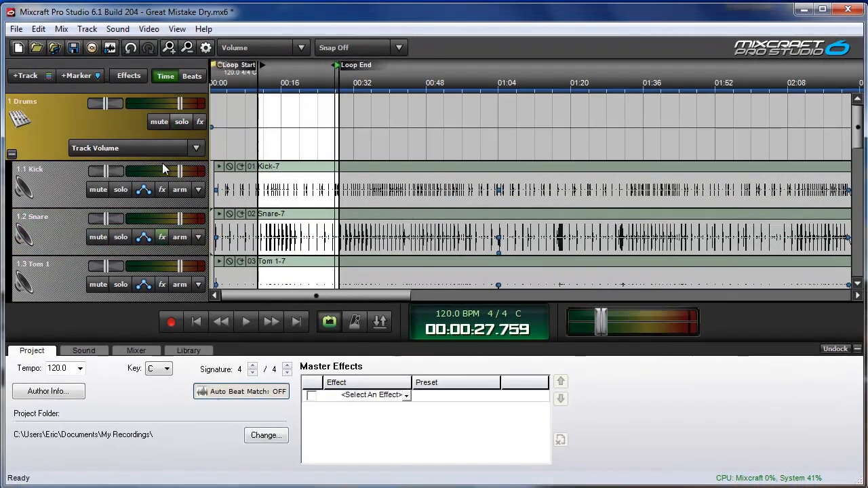
# Step: Switch the expanded submix from Drums to Guitars, and listen to the soloed Guitar 1 track on the loop
pyautogui.click(11, 154)
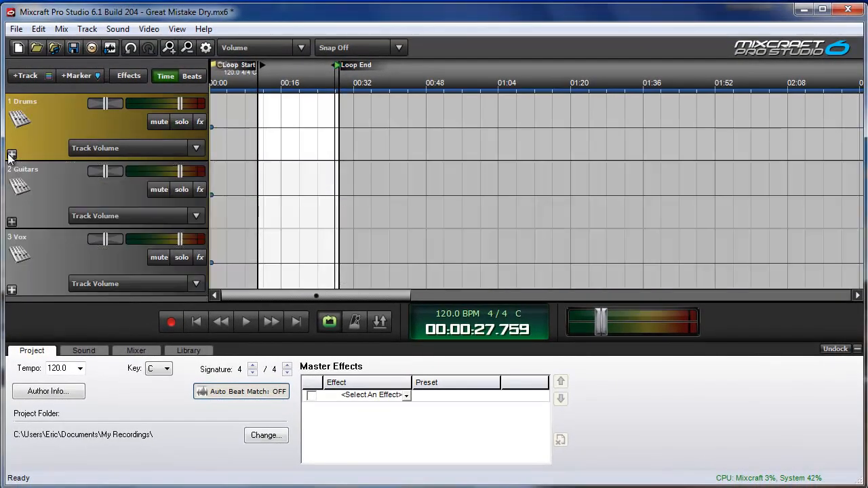
pyautogui.click(12, 222)
pyautogui.scroll(-5, 95, 193)
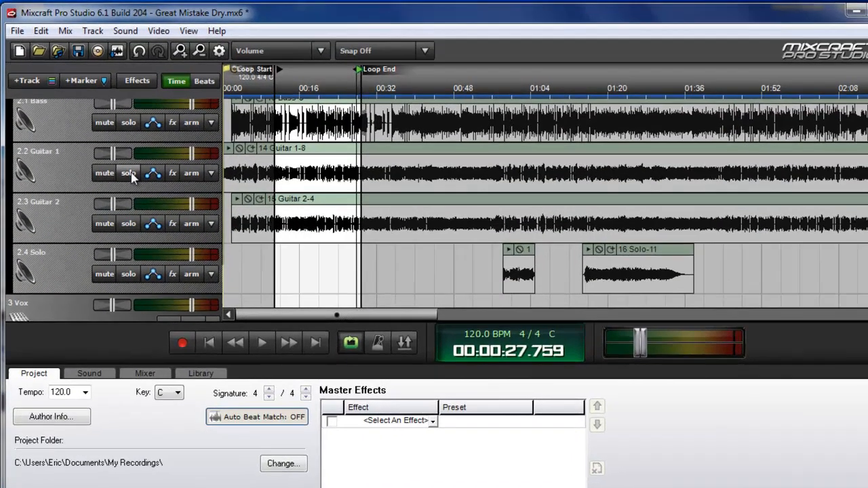
pyautogui.click(120, 162)
pyautogui.scroll(3, 108, 174)
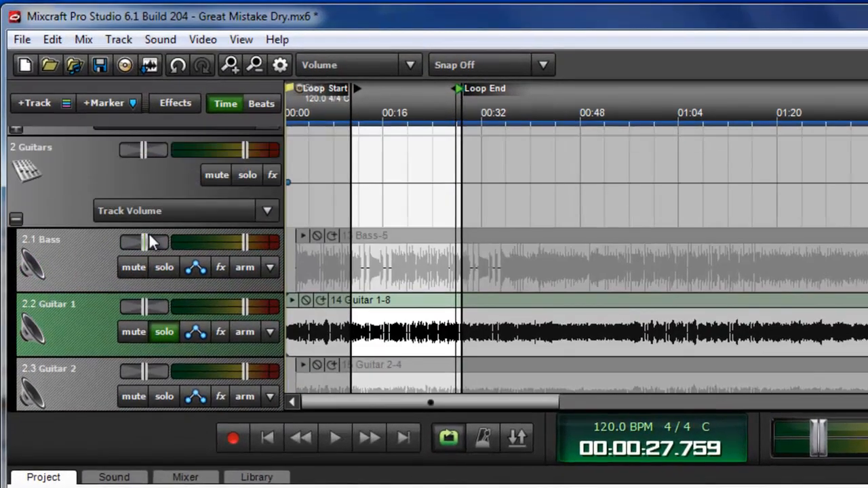
pyautogui.scroll(-3, 125, 238)
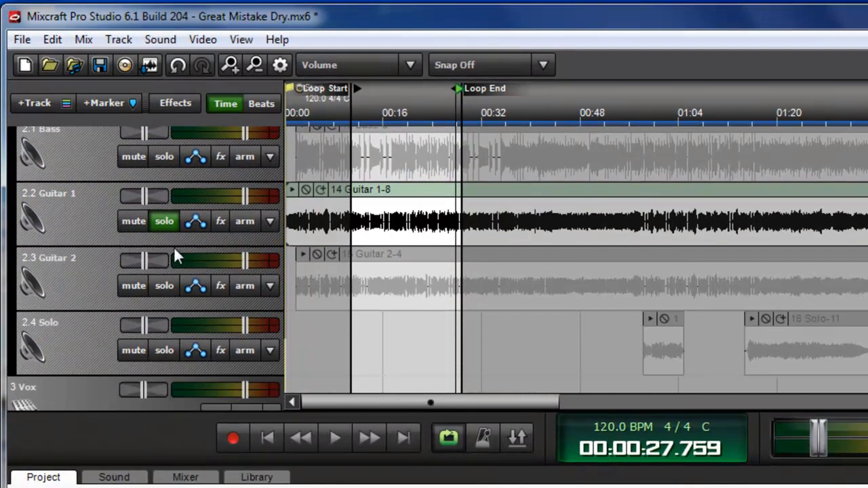
pyautogui.click(335, 439)
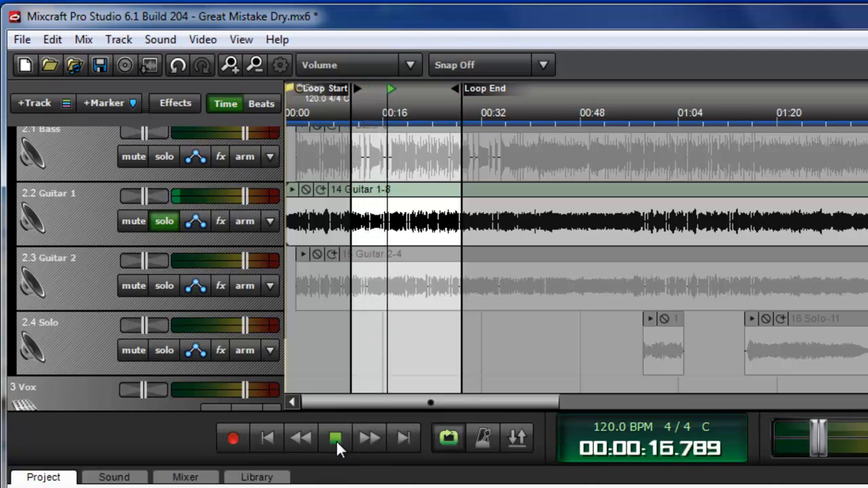
pyautogui.click(335, 440)
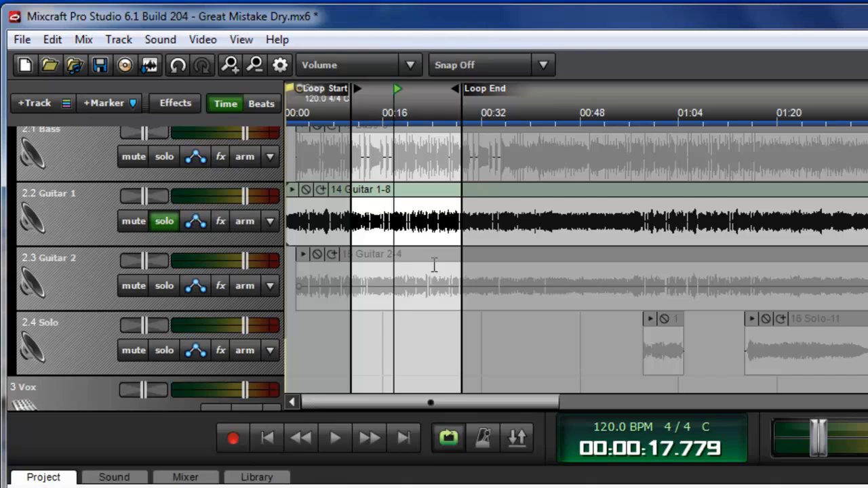
# Step: Add Acoustica Reverb to the Guitar 1 track, and open its settings window clear of the track list
pyautogui.click(221, 221)
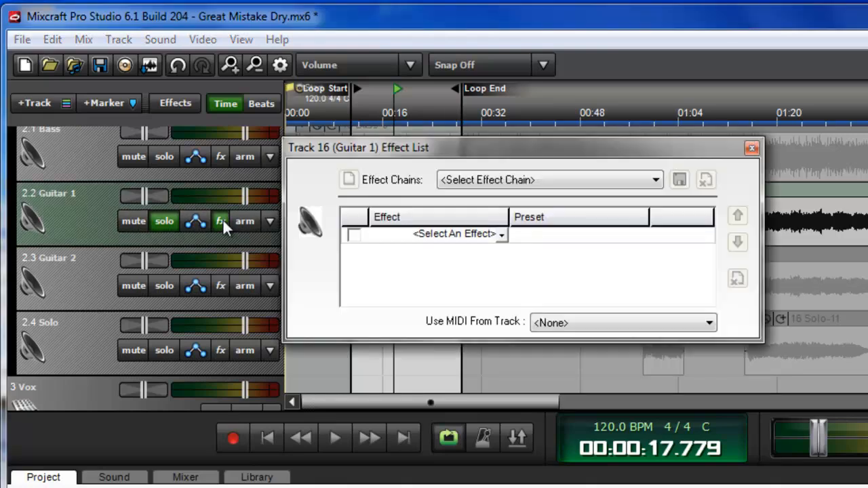
pyautogui.click(487, 238)
pyautogui.click(467, 386)
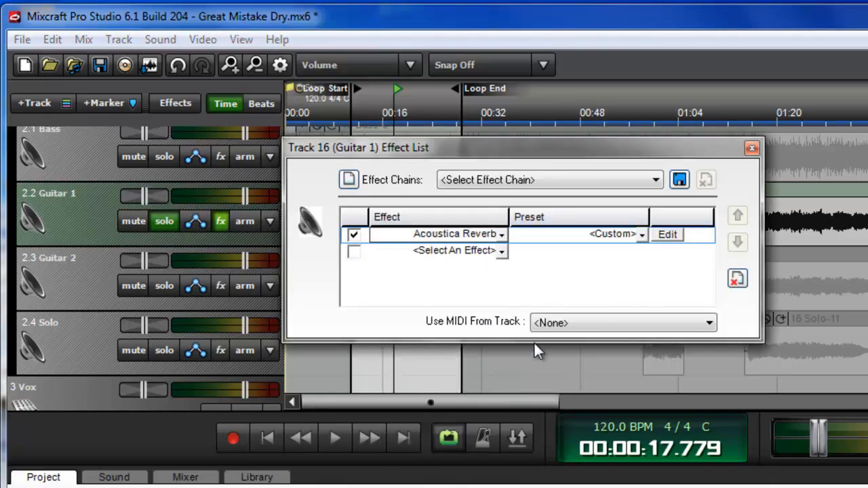
pyautogui.click(752, 149)
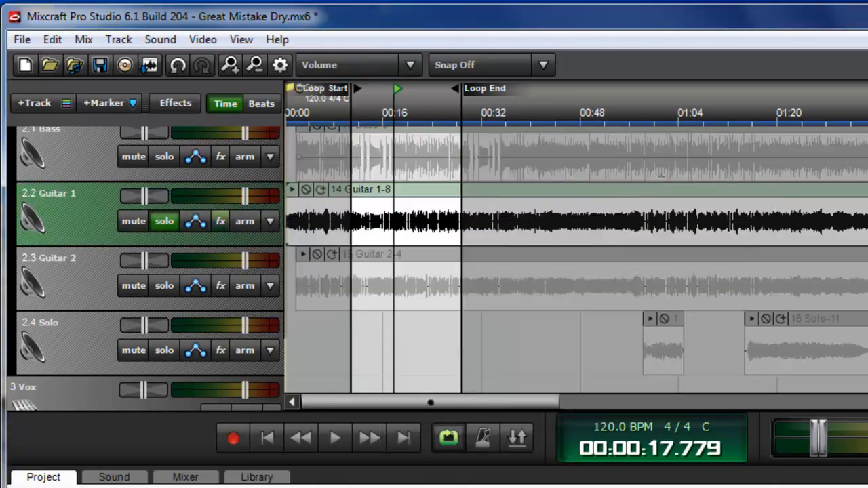
pyautogui.click(223, 218)
pyautogui.moveTo(442, 170); pyautogui.dragTo(532, 154)
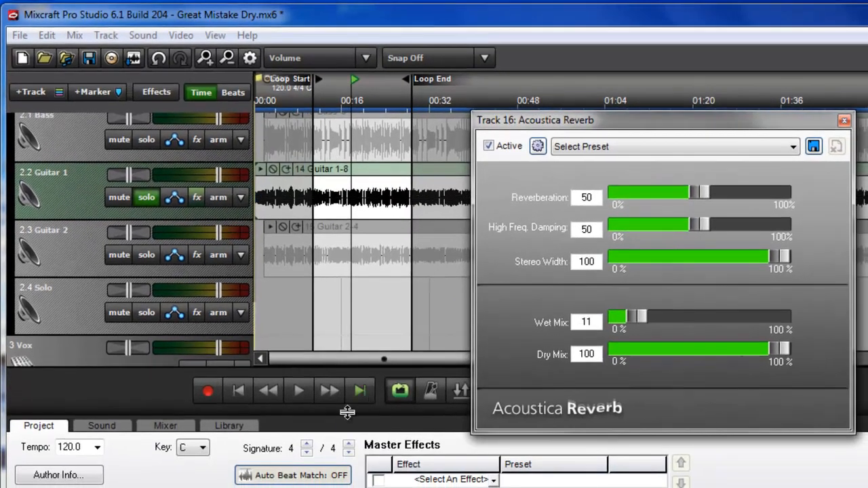
# Step: While the soloed Guitar 1 loop plays, set its reverb to High Freq. Damping 15, Reverberation 16 and Wet Mix 18, and stop playback
pyautogui.click(300, 389)
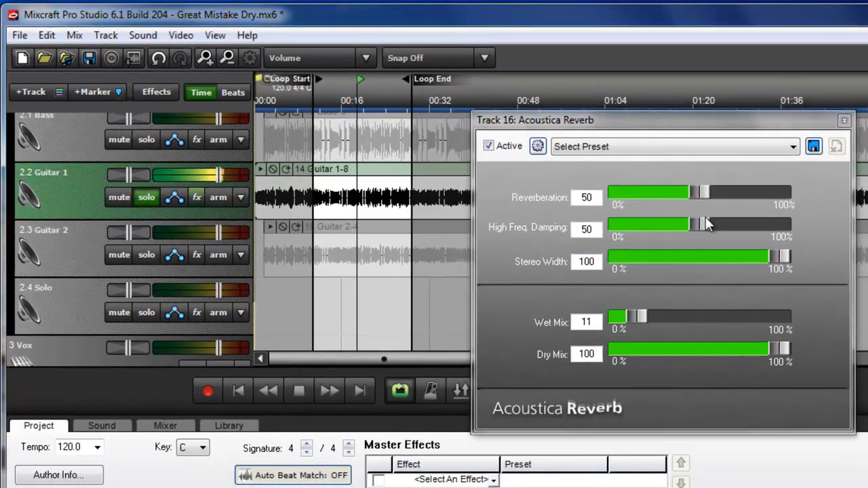
pyautogui.moveTo(697, 224); pyautogui.dragTo(645, 229)
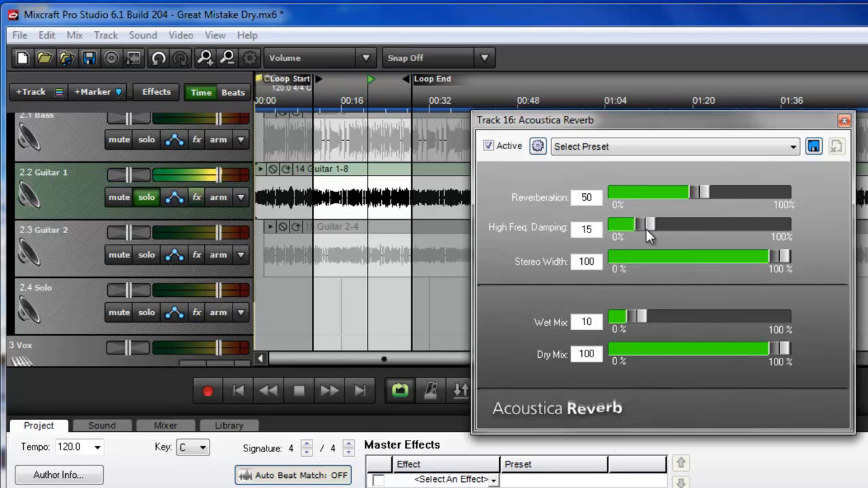
pyautogui.moveTo(701, 194); pyautogui.dragTo(653, 193)
pyautogui.moveTo(637, 317); pyautogui.dragTo(649, 313)
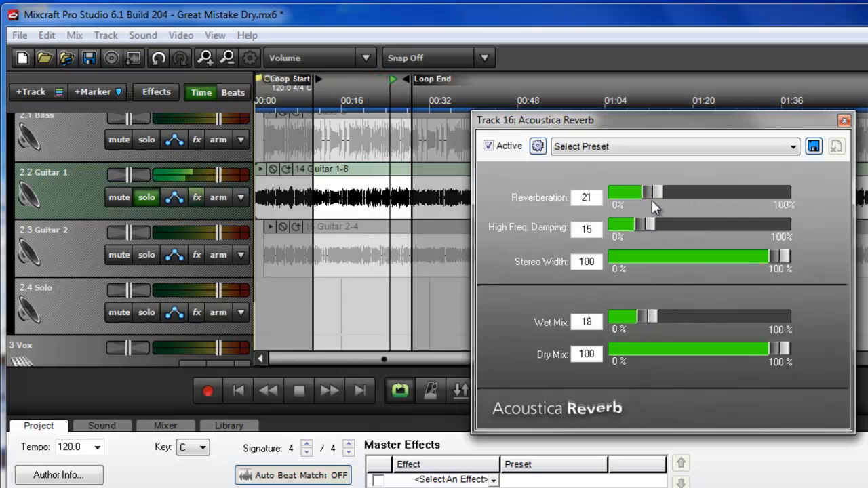
pyautogui.moveTo(648, 190); pyautogui.dragTo(646, 190)
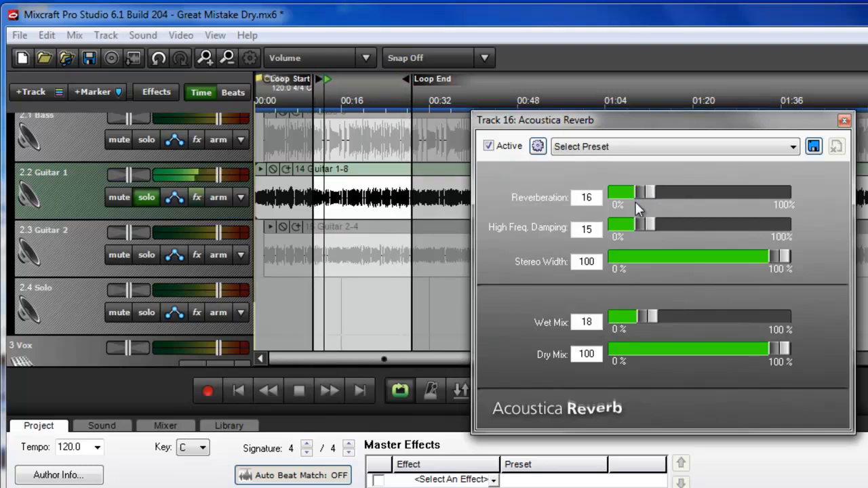
pyautogui.click(300, 391)
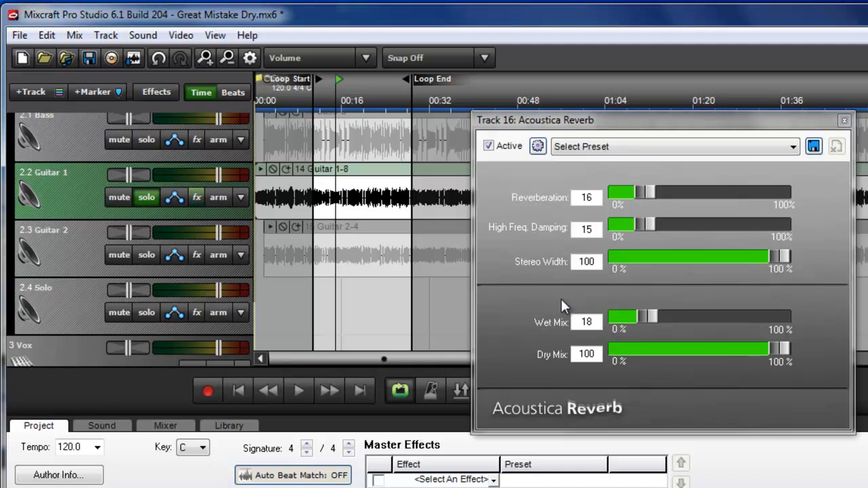
# Step: Play the Guitar 1 loop again, set its reverb to Reverberation 89 and Wet Mix 10, and stop playback
pyautogui.click(301, 392)
pyautogui.moveTo(643, 192); pyautogui.dragTo(744, 200)
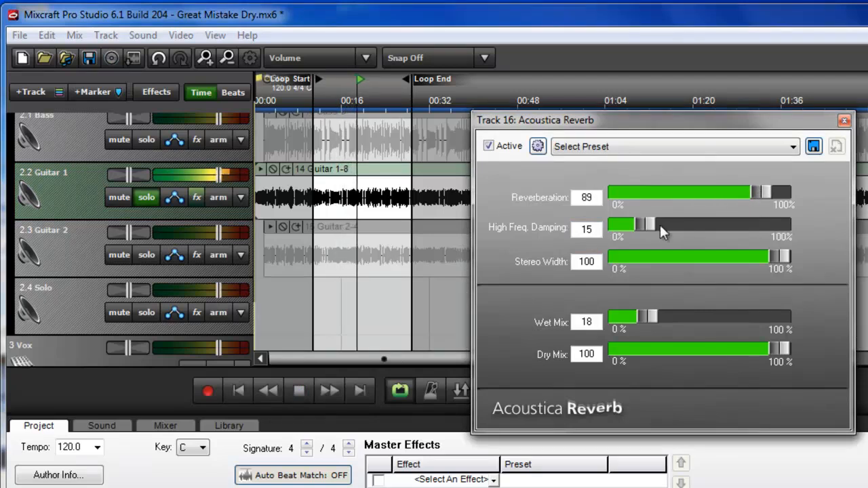
pyautogui.moveTo(650, 316); pyautogui.dragTo(642, 312)
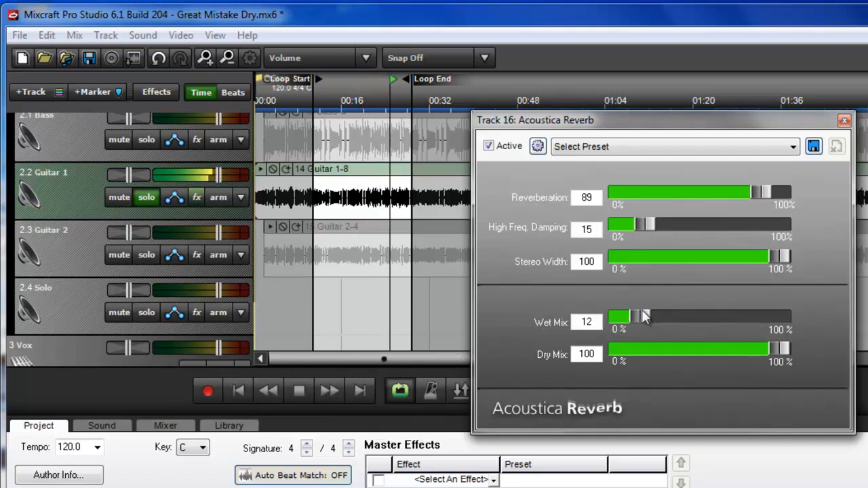
pyautogui.moveTo(643, 314); pyautogui.dragTo(640, 315)
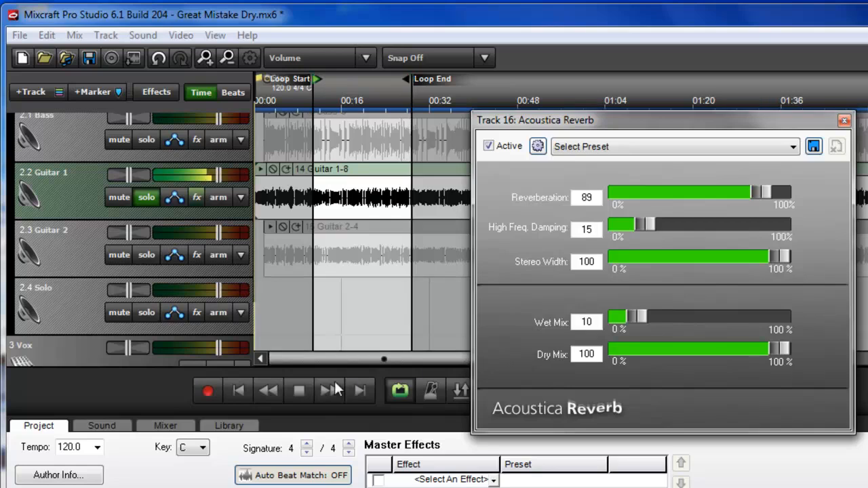
pyautogui.click(298, 392)
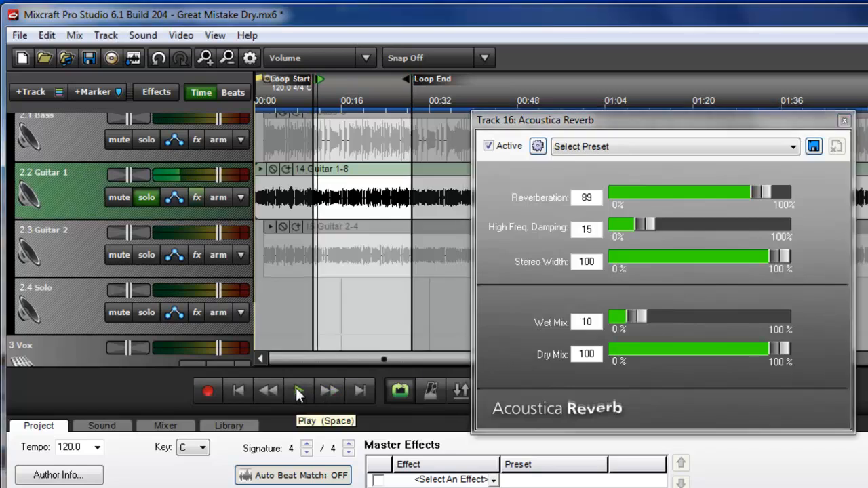
# Step: Turn off solo on Guitar 1 and collapse the Guitars submix
pyautogui.click(141, 201)
pyautogui.scroll(2, 74, 206)
pyautogui.click(79, 179)
pyautogui.click(14, 196)
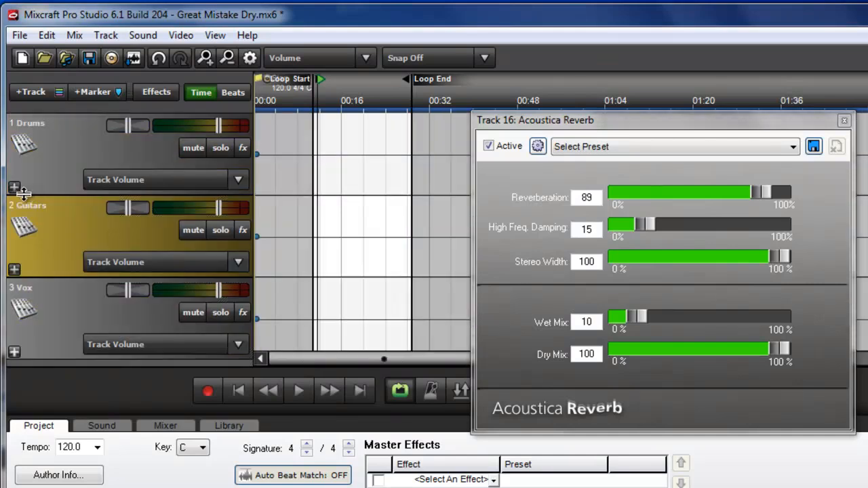
# Step: Listen to the looped full mix, briefly soloing the Guitars submix for comparison, and stop playback
pyautogui.click(299, 391)
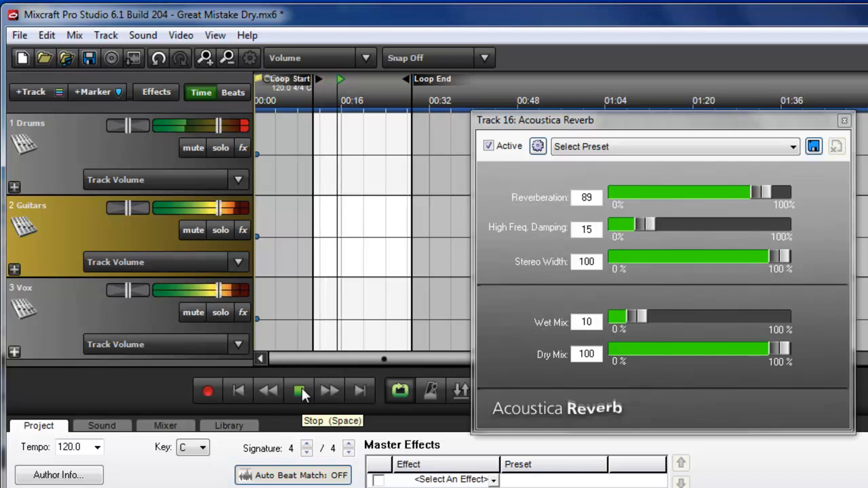
pyautogui.click(219, 229)
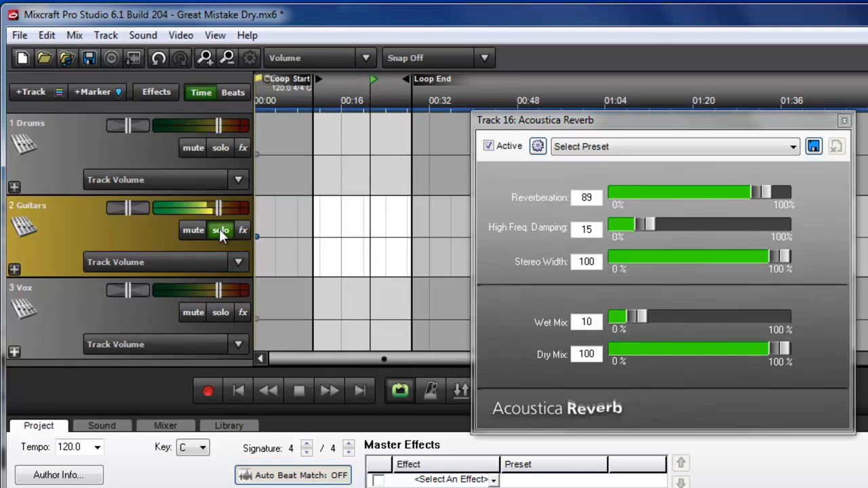
pyautogui.click(219, 229)
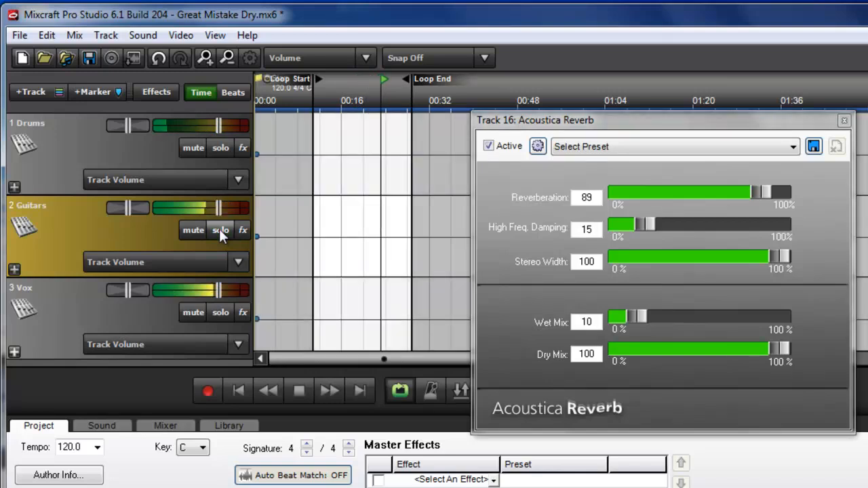
pyautogui.click(299, 392)
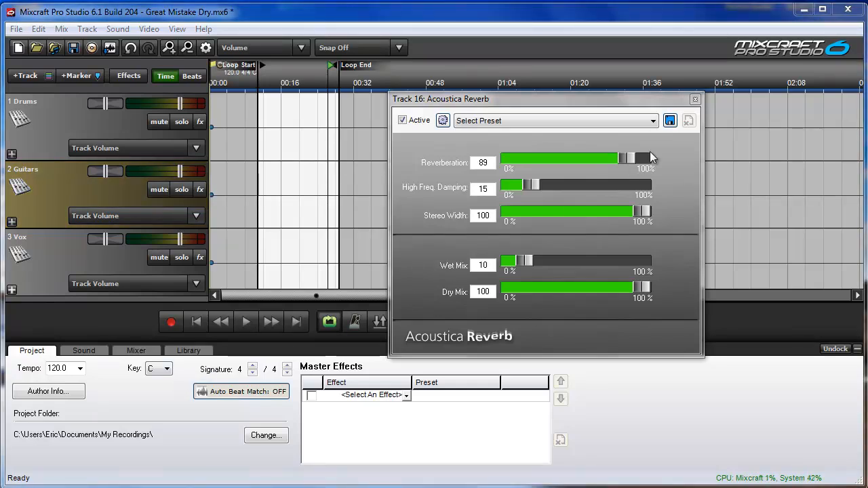
# Step: Close the guitar reverb window, and switch off Acoustica Reverb in the effect list of Guitar 1
pyautogui.click(695, 101)
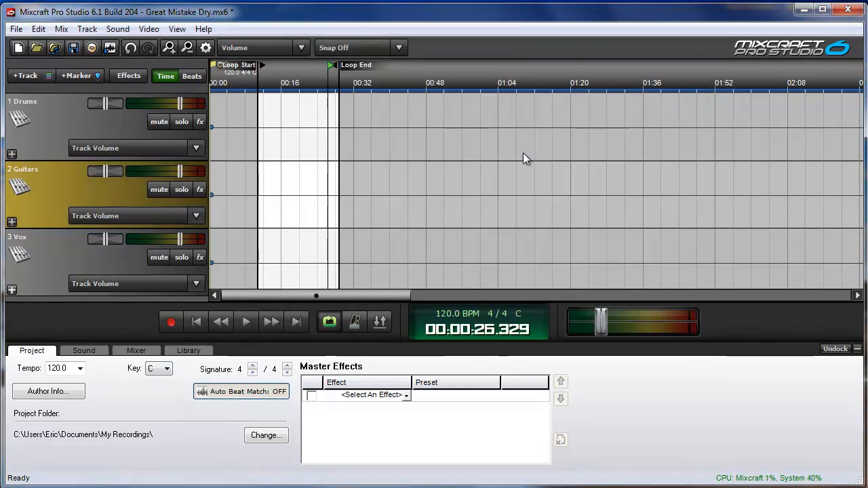
pyautogui.click(12, 222)
pyautogui.scroll(-3, 87, 207)
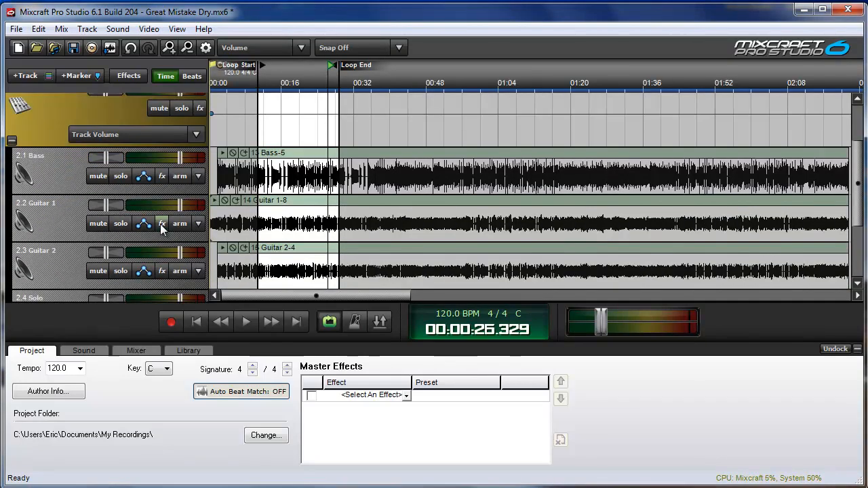
pyautogui.click(259, 172)
pyautogui.click(552, 110)
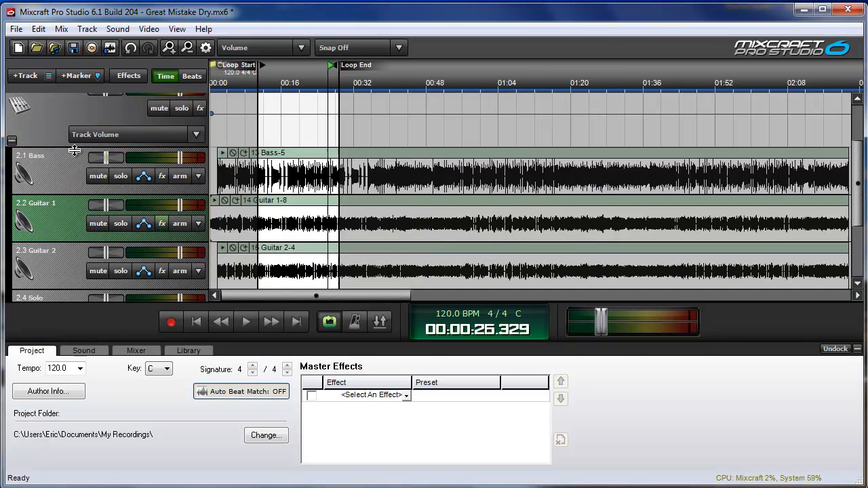
# Step: Collapse the Guitars submix, and switch off Acoustica Reverb on the Snare track inside the Drums submix
pyautogui.click(13, 142)
pyautogui.click(12, 155)
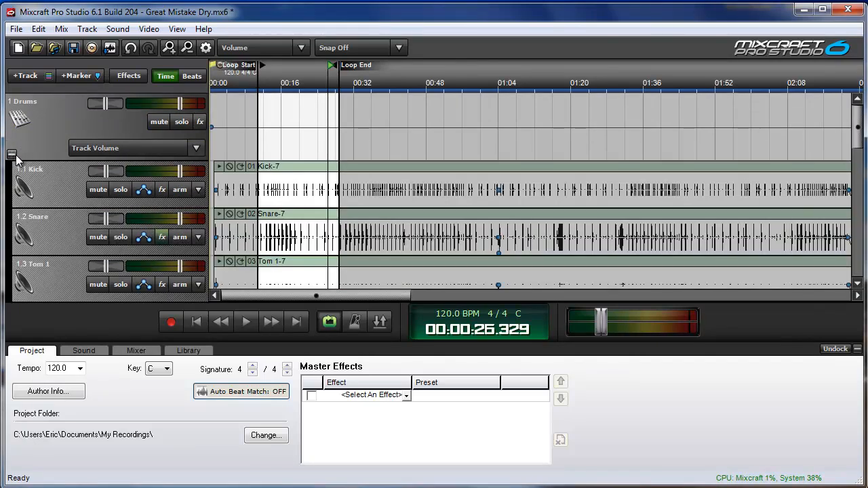
pyautogui.click(162, 238)
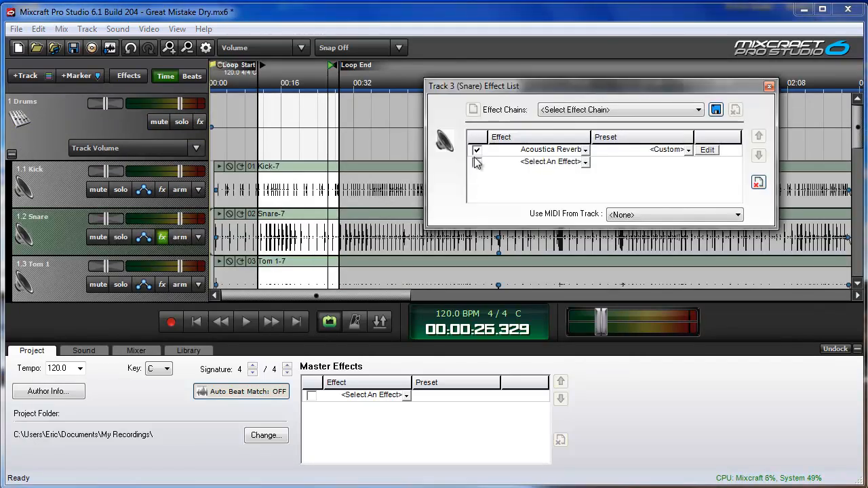
pyautogui.click(769, 86)
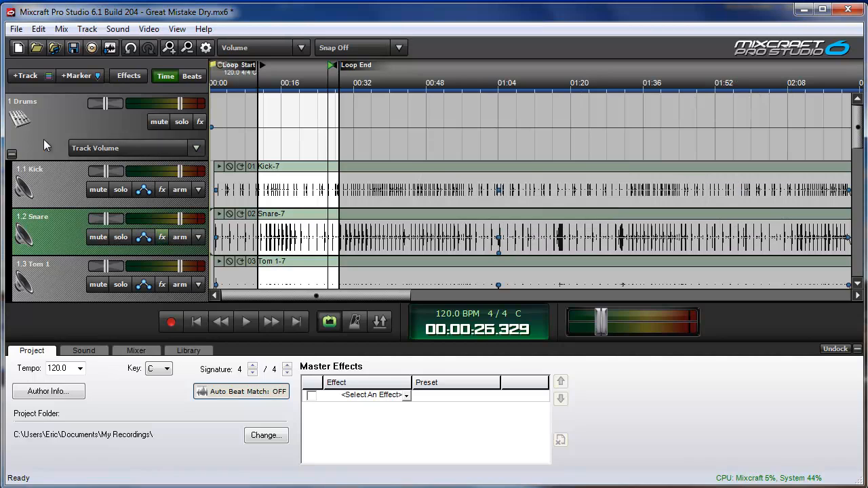
pyautogui.click(12, 155)
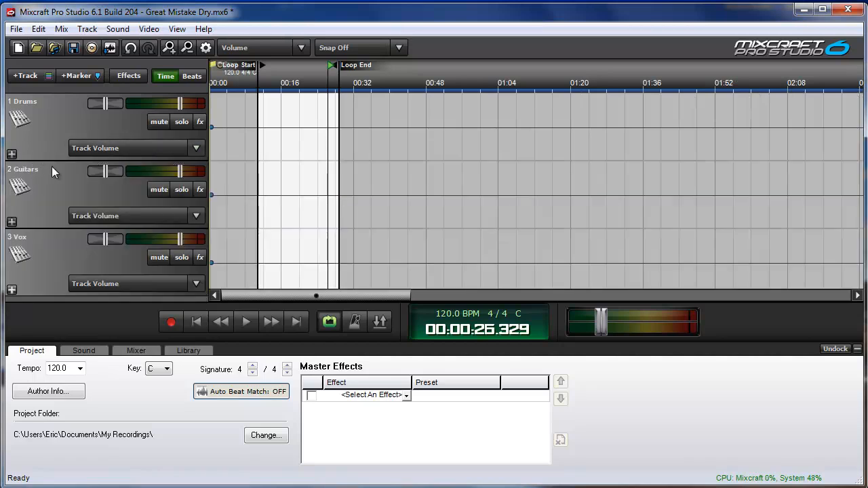
# Step: Switch off Acoustica Reverb on the Vox 1 track, and collapse the Vox submix again
pyautogui.click(12, 290)
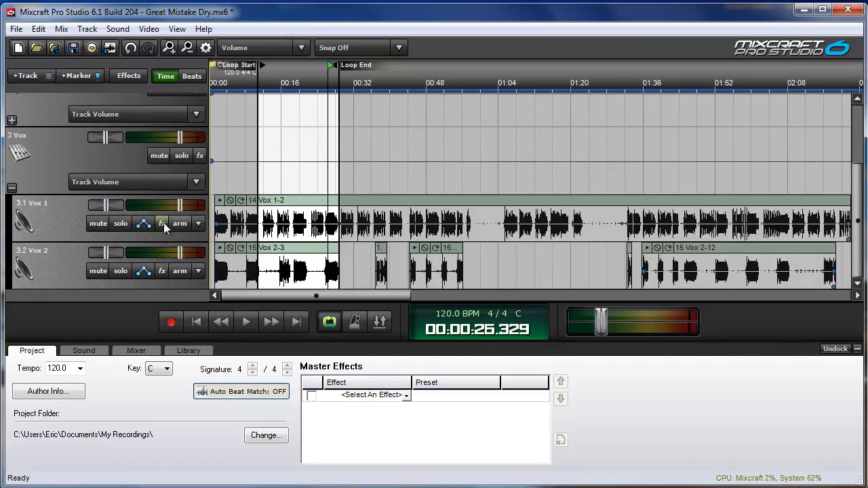
pyautogui.click(162, 223)
pyautogui.click(397, 132)
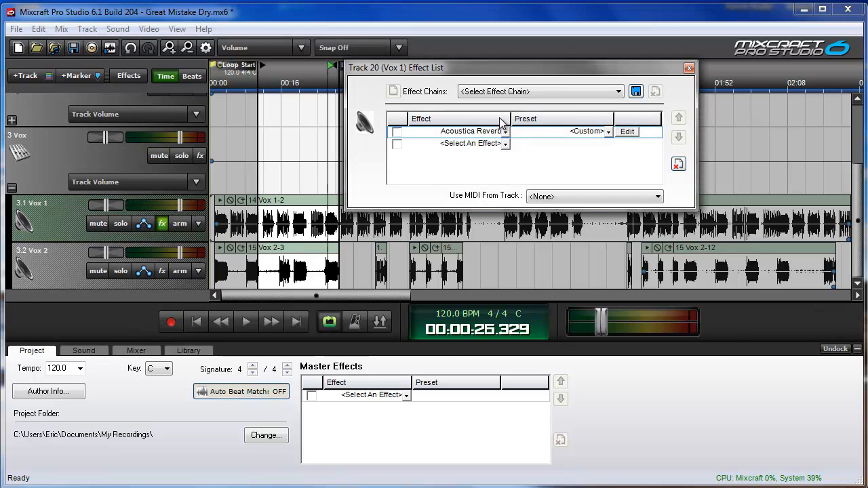
pyautogui.click(690, 69)
pyautogui.click(12, 188)
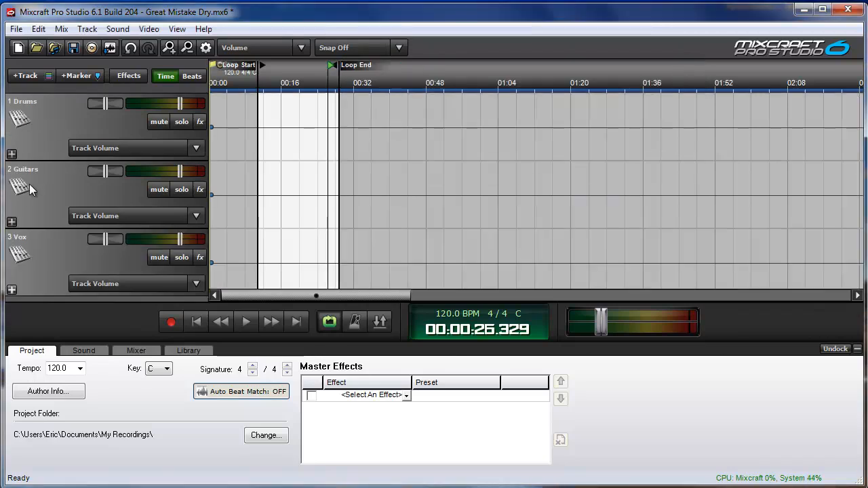
# Step: Show the Master Track in the track list below the Vox submix
pyautogui.click(27, 76)
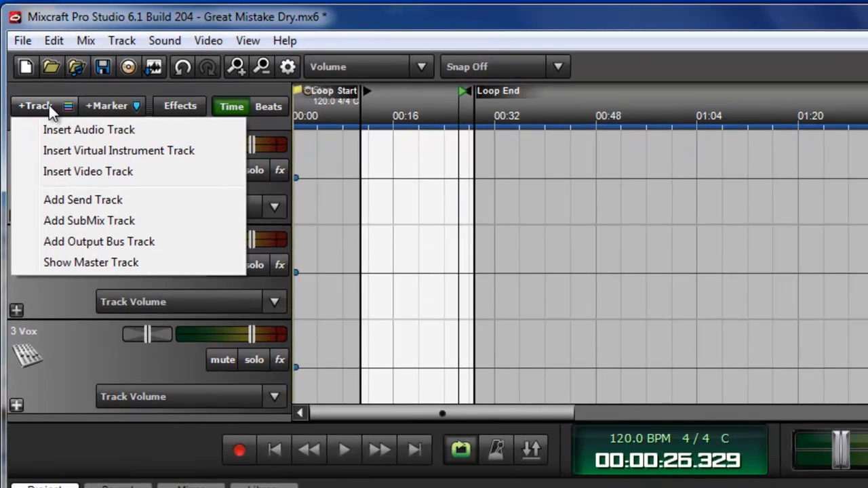
pyautogui.click(94, 261)
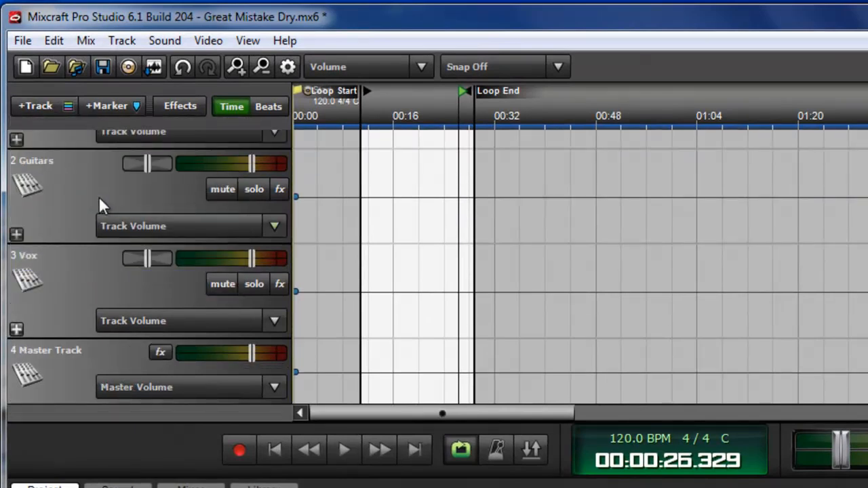
pyautogui.scroll(2, 93, 195)
pyautogui.scroll(-3, 93, 195)
# Step: Add Acoustica Reverb to the Master Track, and open its settings window away from the track controls
pyautogui.click(162, 353)
pyautogui.click(490, 152)
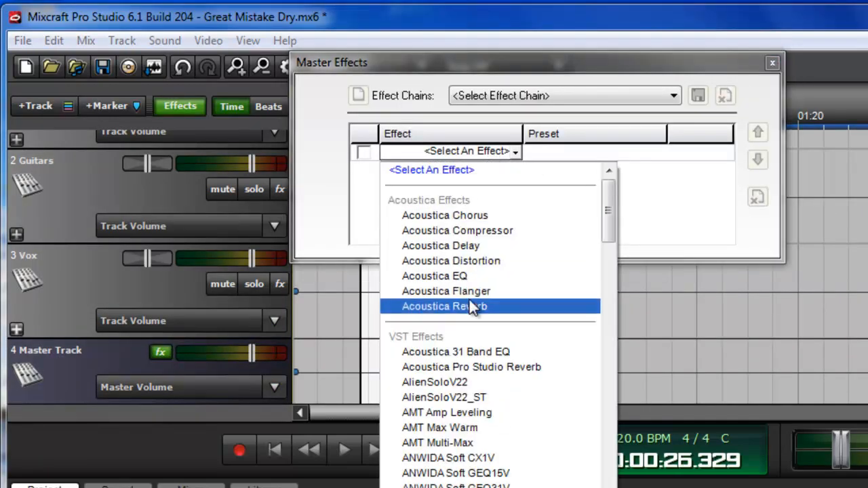
pyautogui.click(475, 307)
pyautogui.click(773, 62)
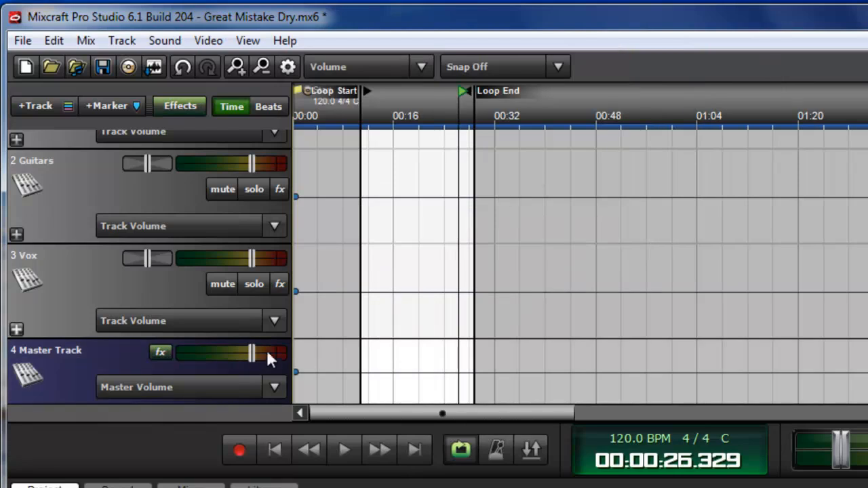
pyautogui.click(161, 353)
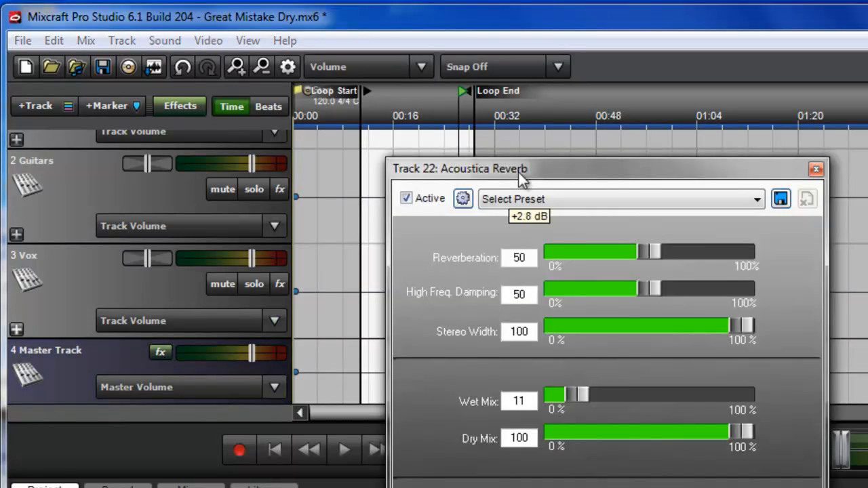
pyautogui.moveTo(518, 172); pyautogui.dragTo(728, 153)
pyautogui.moveTo(669, 138); pyautogui.dragTo(679, 135)
# Step: Turn off loop mode and return the playback position to the start of the project
pyautogui.click(425, 414)
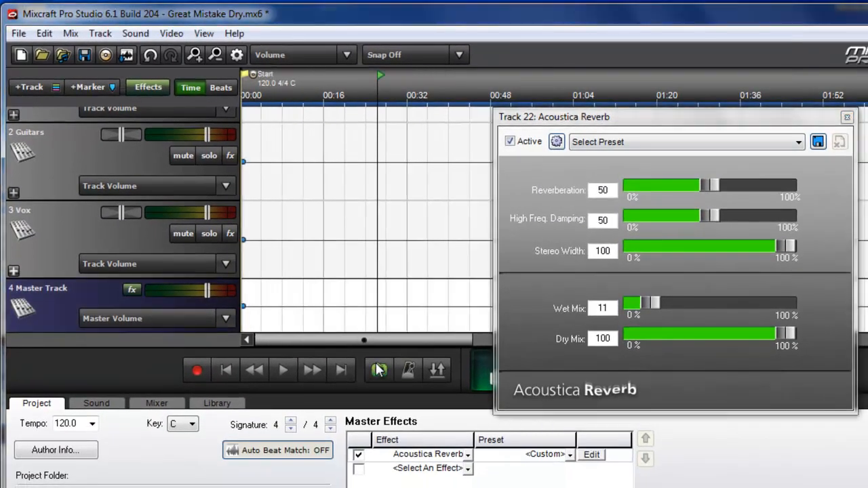
pyautogui.click(233, 370)
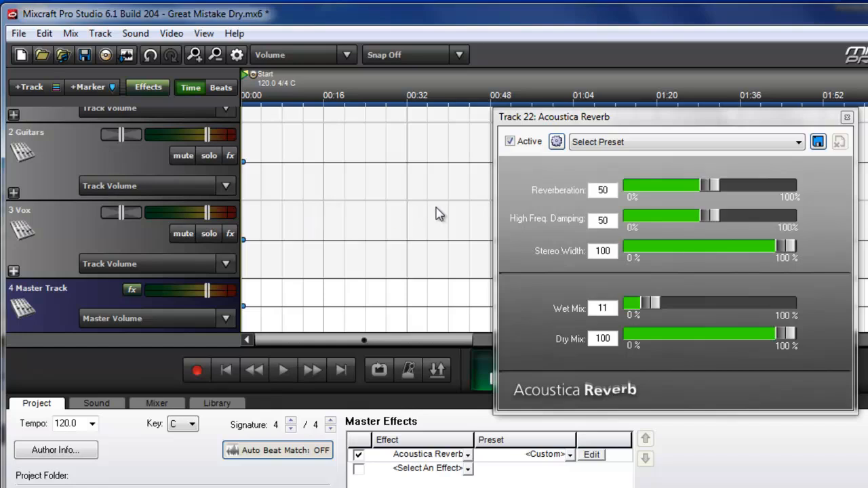
# Step: Audition a heavy Master Track reverb during playback with Reverberation 98, High Freq. Damping 68 and Wet Mix 18, and stop playback
pyautogui.moveTo(648, 125); pyautogui.dragTo(620, 111)
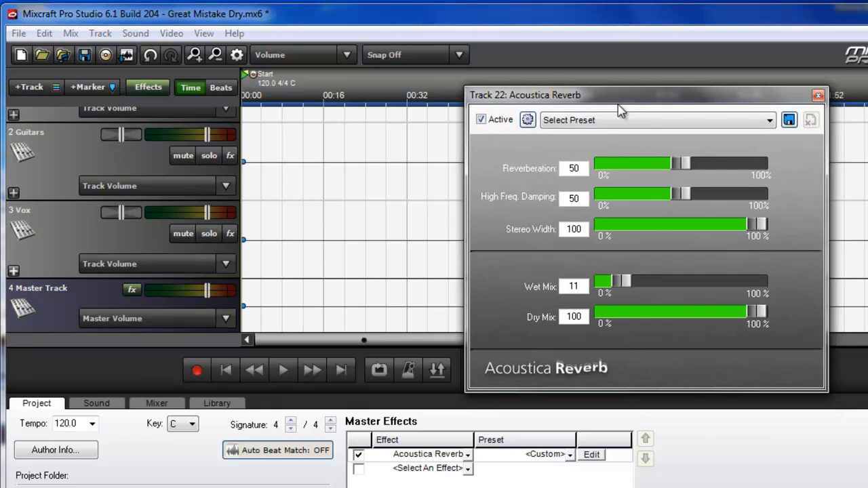
pyautogui.click(288, 368)
pyautogui.moveTo(684, 165); pyautogui.dragTo(759, 166)
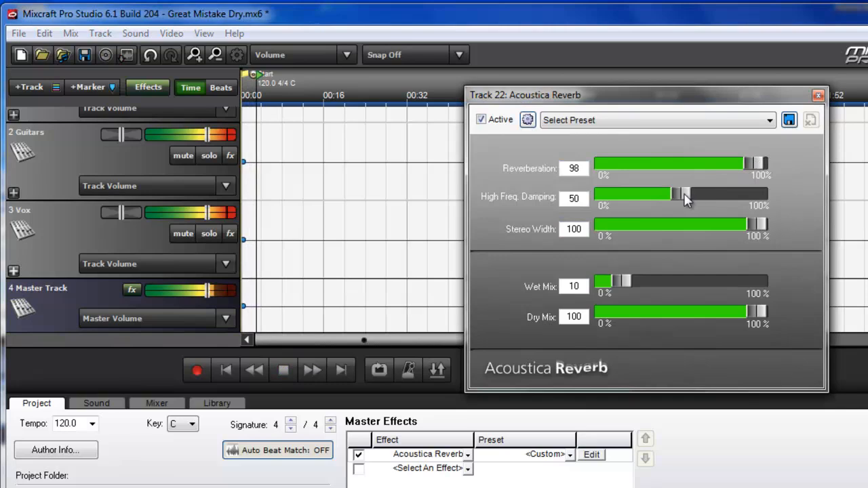
pyautogui.moveTo(683, 193); pyautogui.dragTo(708, 195)
pyautogui.moveTo(624, 280); pyautogui.dragTo(635, 277)
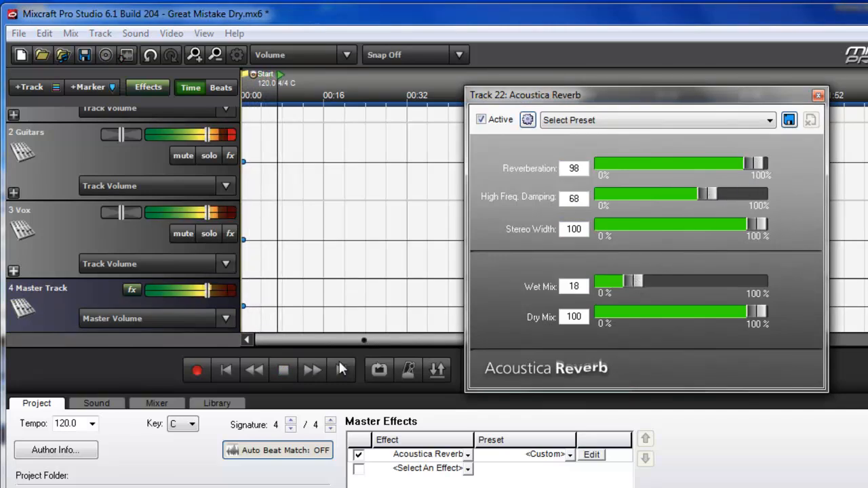
pyautogui.click(285, 372)
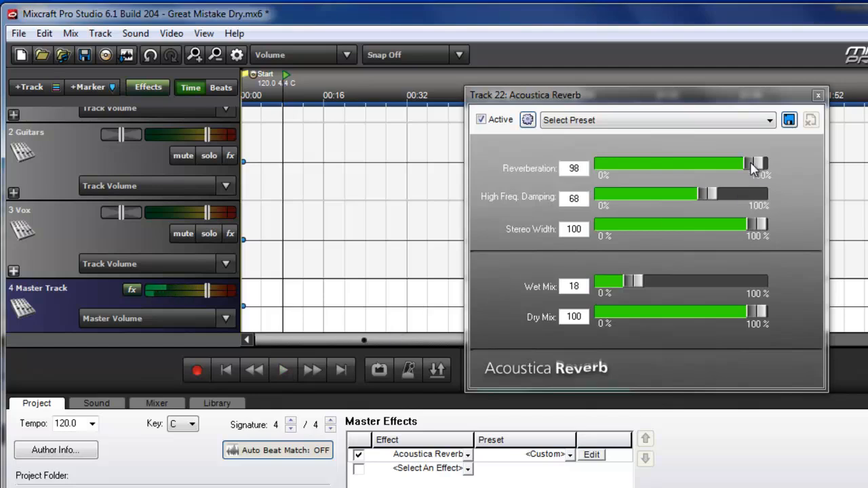
# Step: Tone down the Master Track reverb, refining it during playback to Reverberation 23, High Freq. Damping 7 and Wet Mix 25
pyautogui.moveTo(751, 164); pyautogui.dragTo(637, 169)
pyautogui.moveTo(709, 194); pyautogui.dragTo(626, 193)
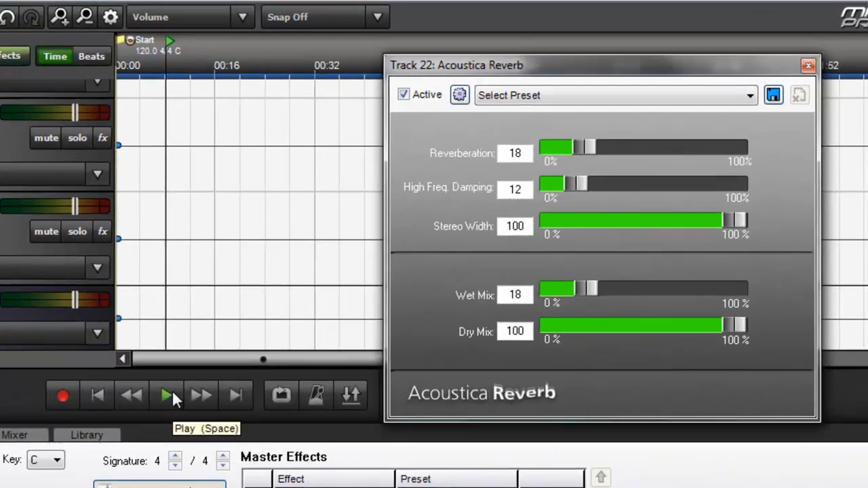
pyautogui.click(285, 369)
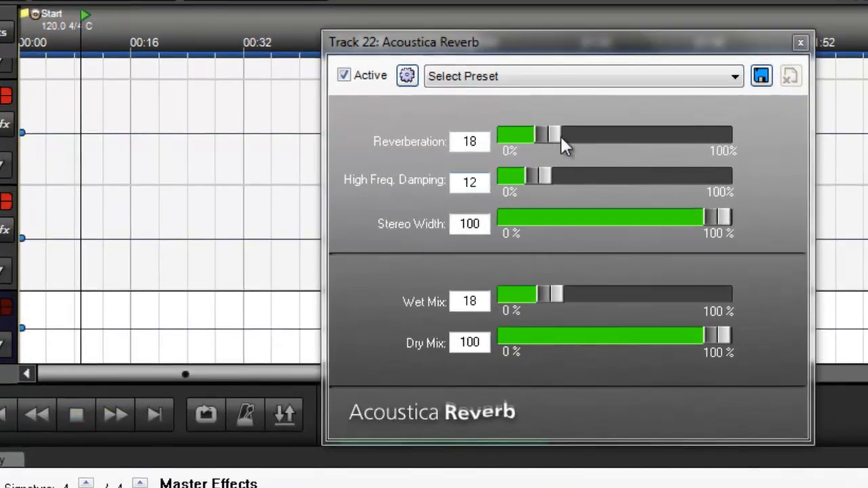
pyautogui.moveTo(548, 137); pyautogui.dragTo(564, 136)
pyautogui.moveTo(534, 175); pyautogui.dragTo(527, 175)
pyautogui.moveTo(557, 291)
pyautogui.mouseDown()
pyautogui.moveTo(602, 292)
pyautogui.moveTo(566, 293)
pyautogui.mouseUp()
# Step: Compare the playing mix with and without the Master Track reverb by bypassing and reactivating the effect twice, and stop playback
pyautogui.click(339, 75)
pyautogui.click(341, 75)
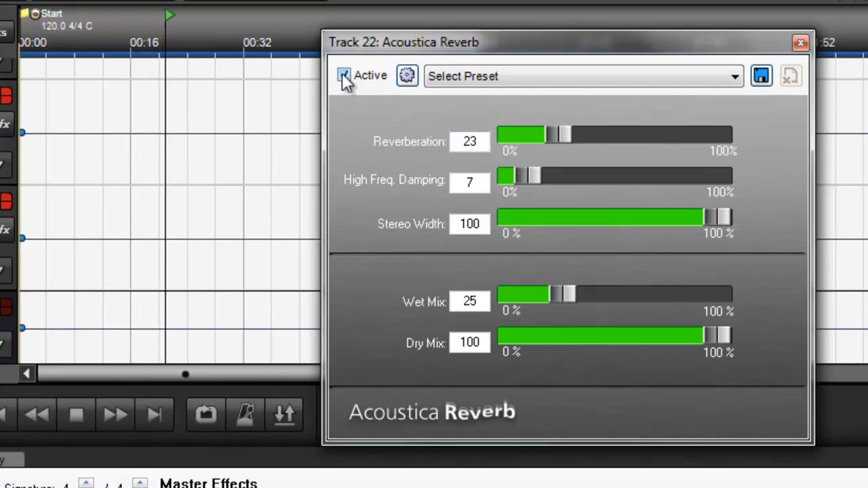
pyautogui.click(342, 75)
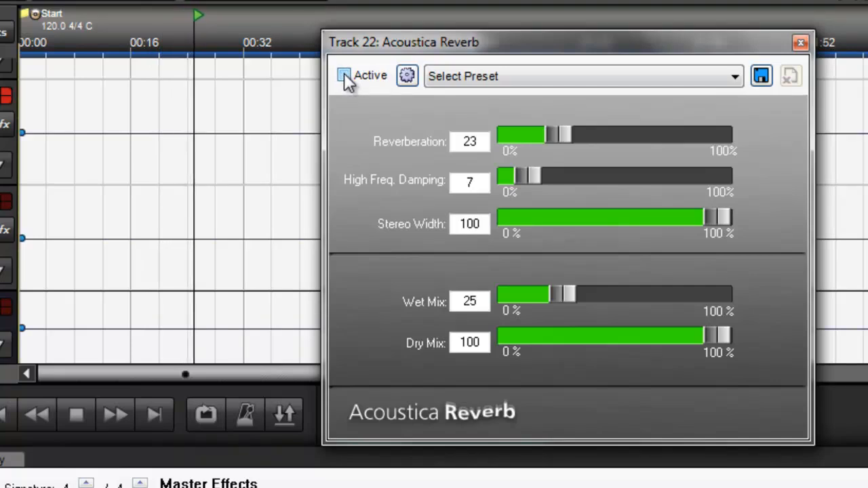
pyautogui.click(344, 75)
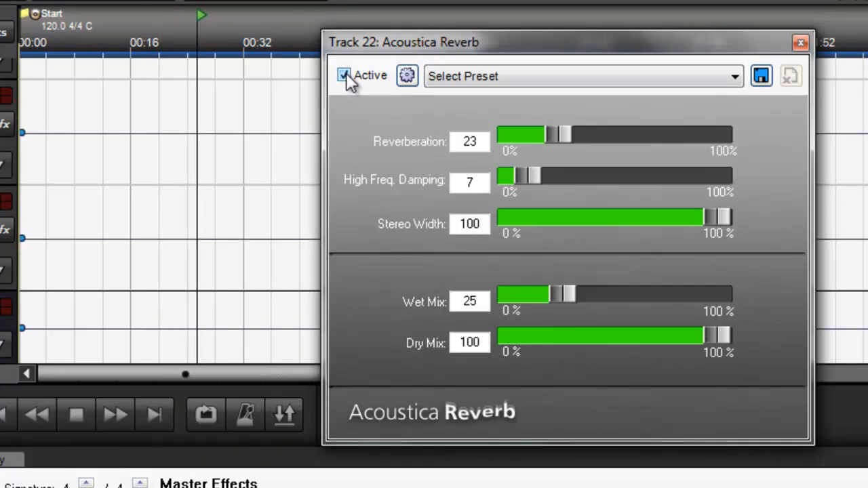
pyautogui.click(83, 413)
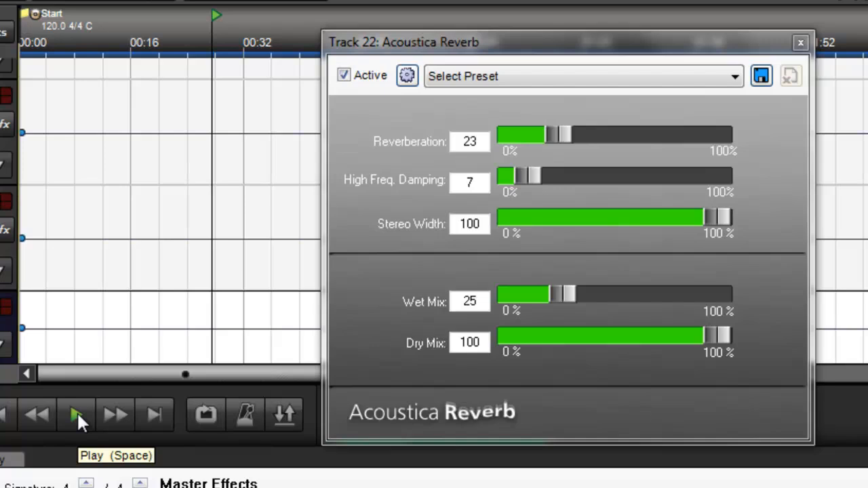
# Step: Resume playback from the current position, bypass the Master Track reverb once for another comparison, reactivate it and stop playback
pyautogui.click(76, 411)
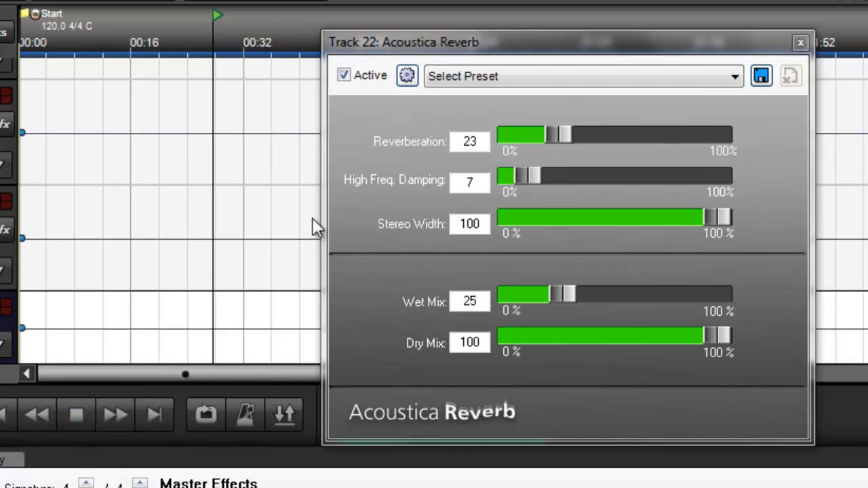
pyautogui.click(347, 78)
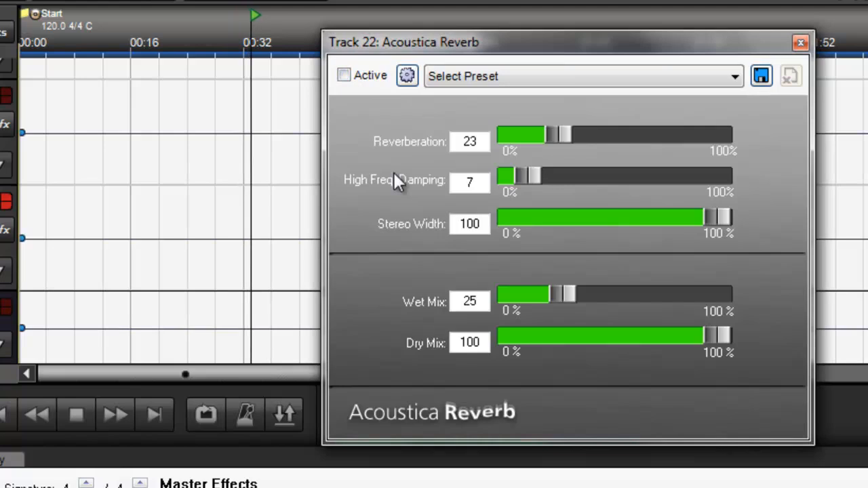
pyautogui.click(344, 78)
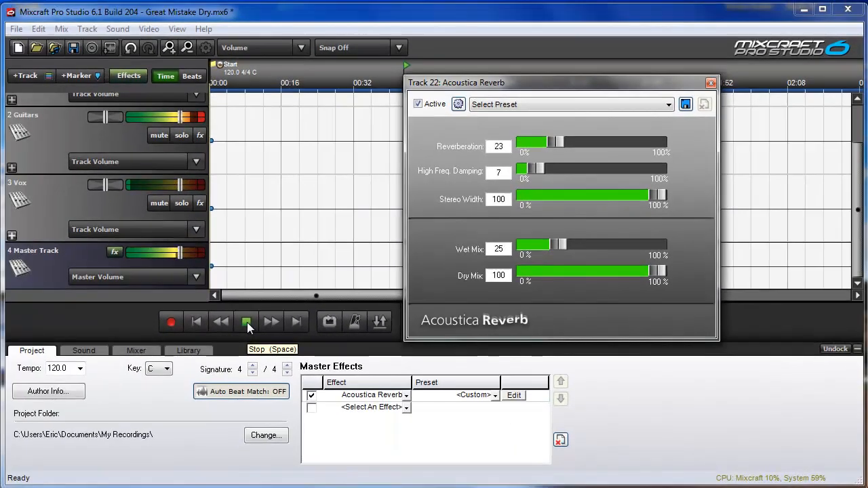
pyautogui.click(229, 332)
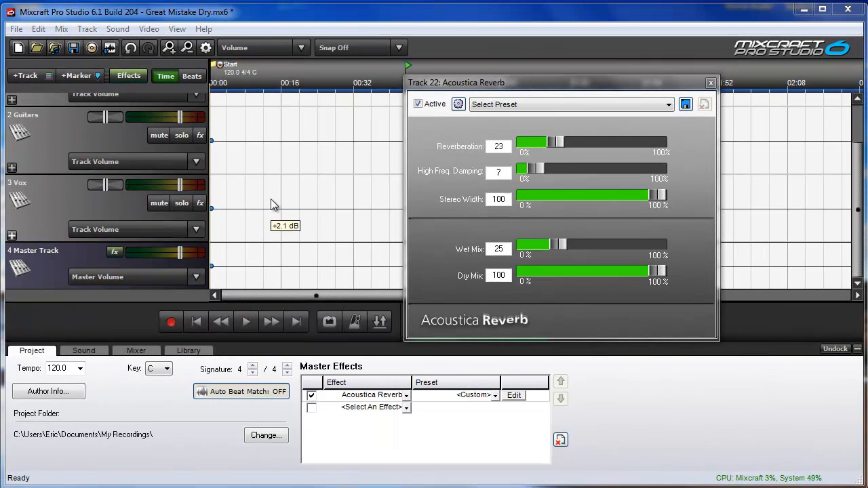